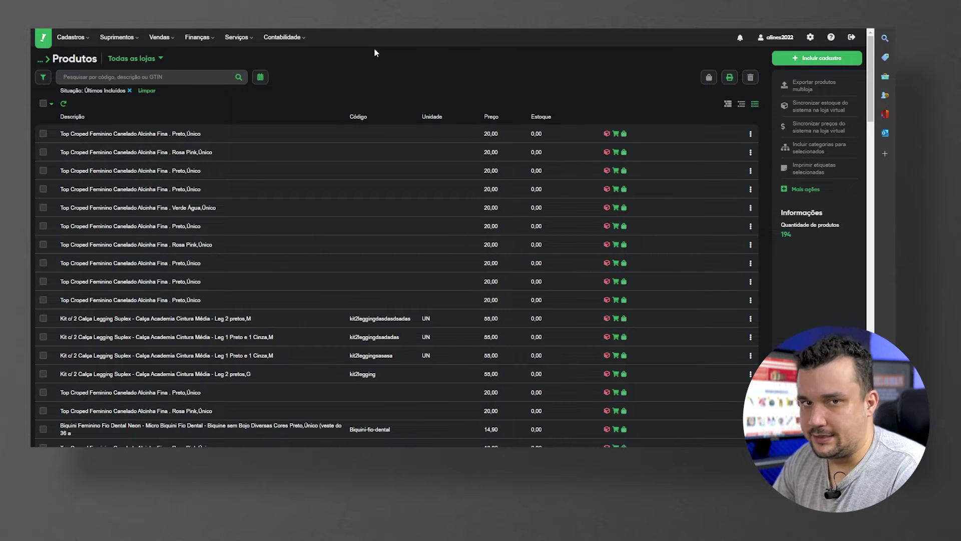
Open the outgoing invoice's first dress item and check its NCM code
mouse_move(160, 38)
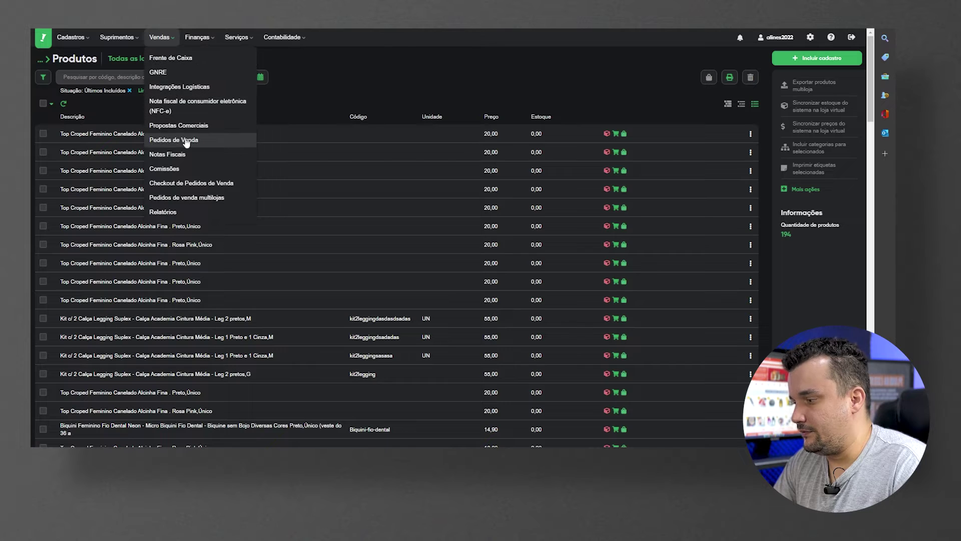
click(194, 156)
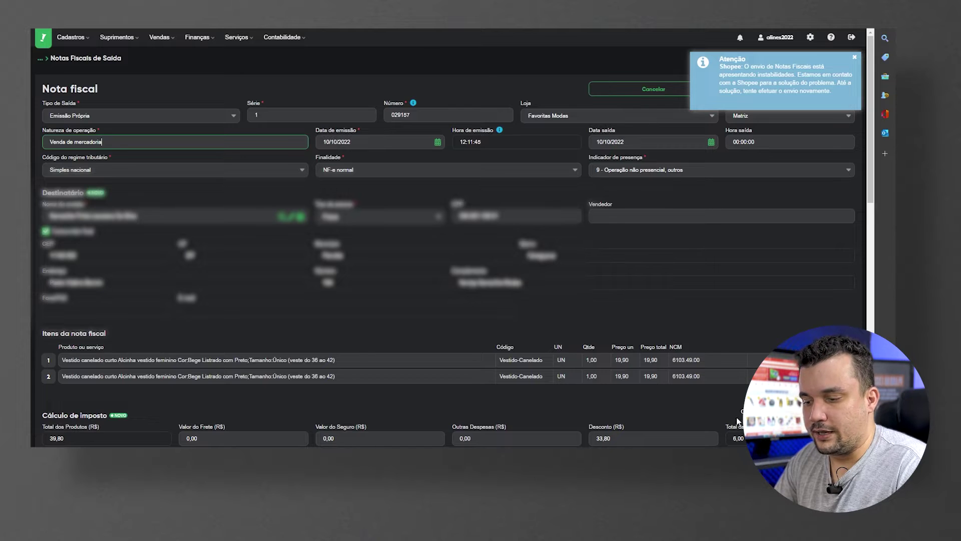
click(690, 363)
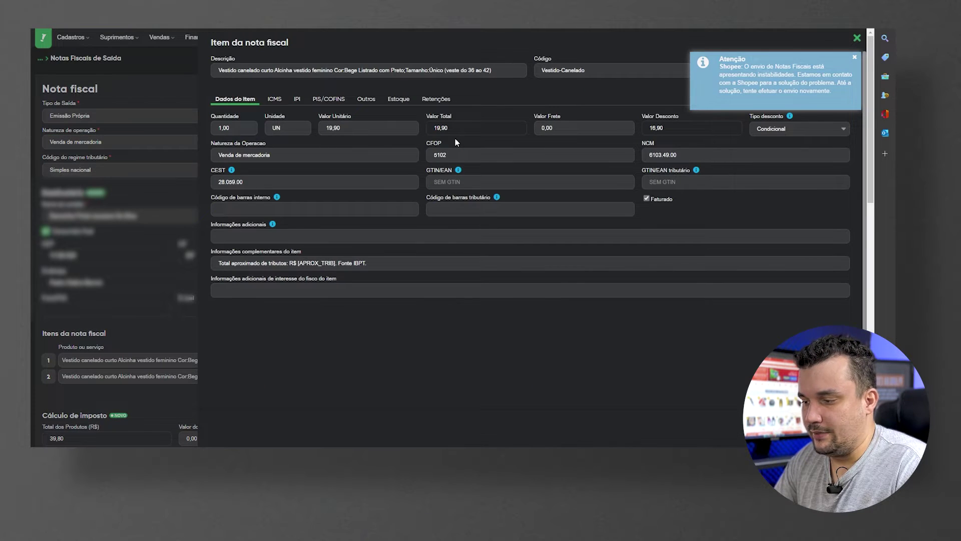
double_click(648, 154)
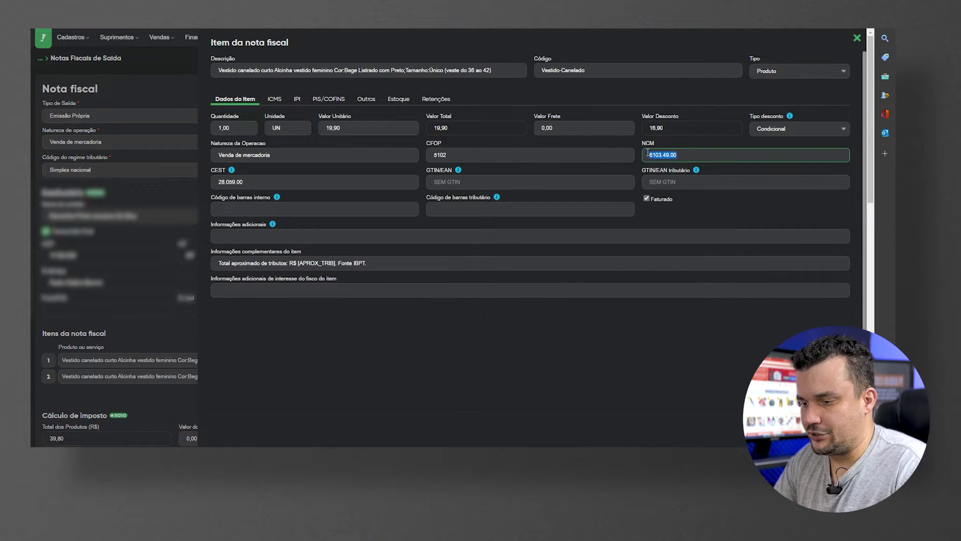
Review the ICMS origin options of the invoice item and close its details without changes
click(275, 98)
click(237, 187)
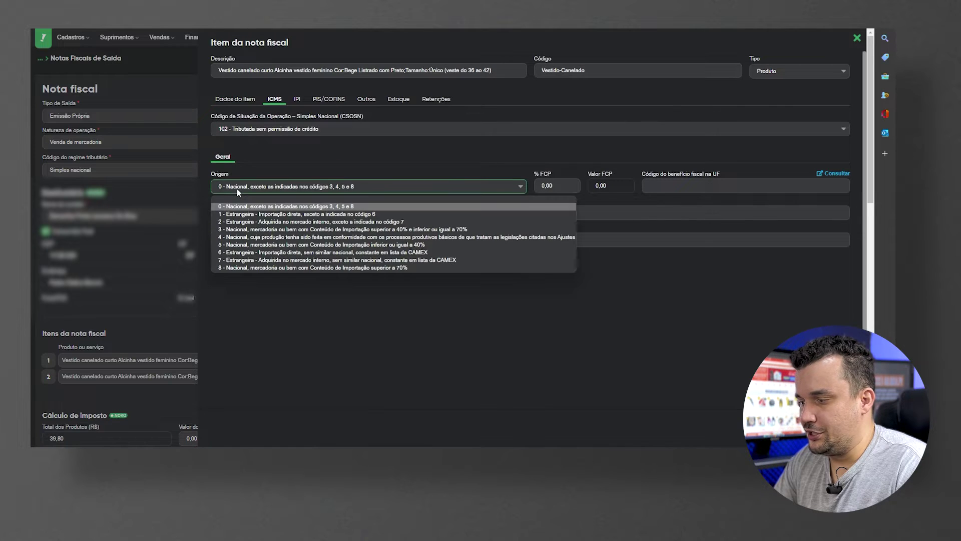
click(286, 154)
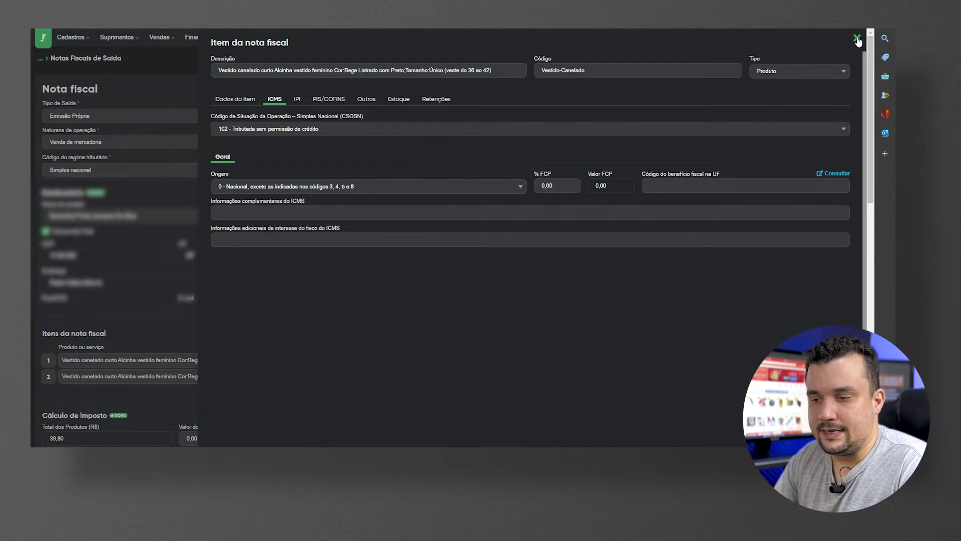
click(858, 40)
Filter the product register by the type "Produtos c/ variações"
mouse_move(116, 45)
mouse_move(72, 40)
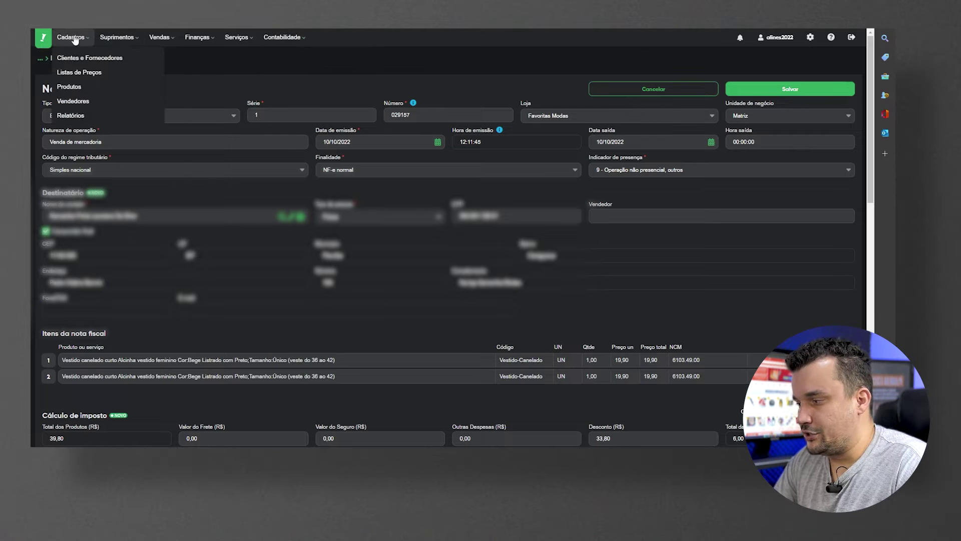
click(73, 87)
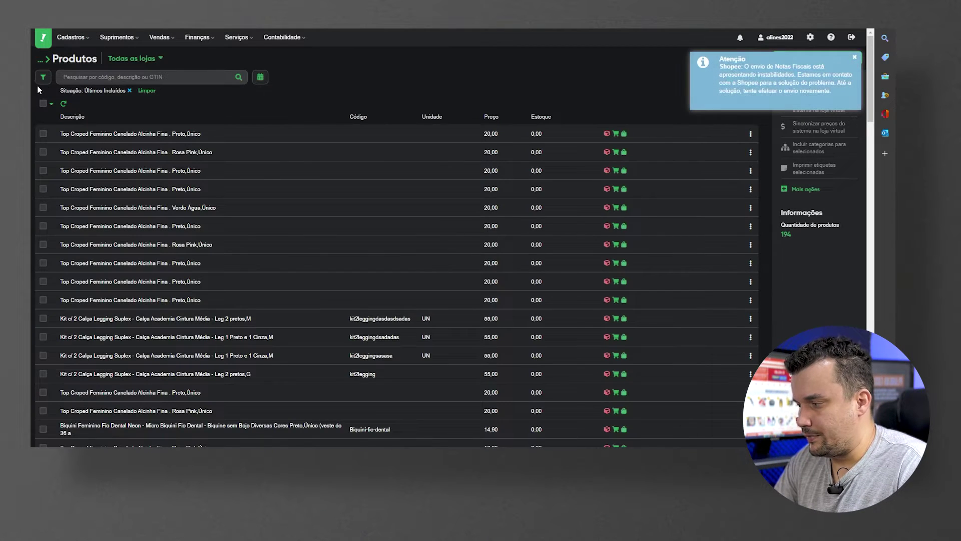
click(43, 76)
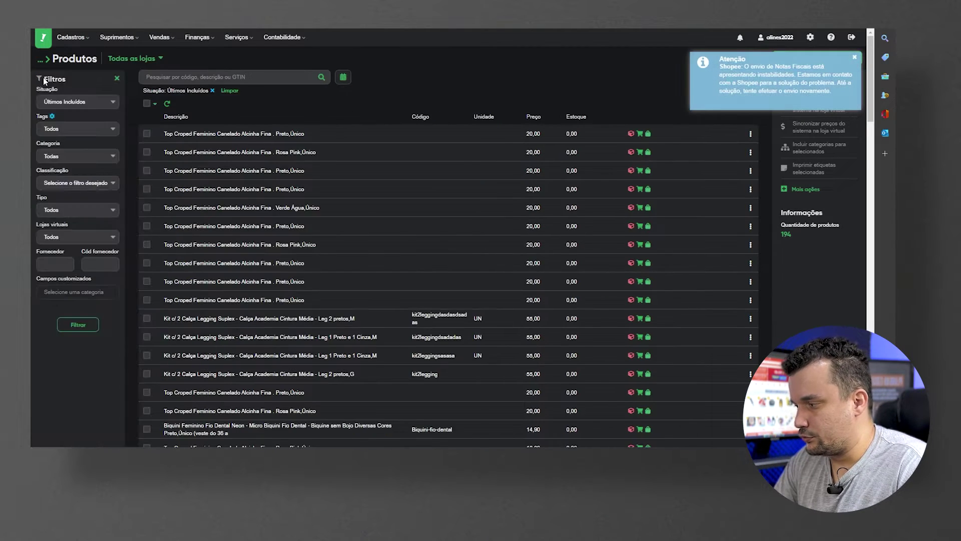
mouse_move(71, 39)
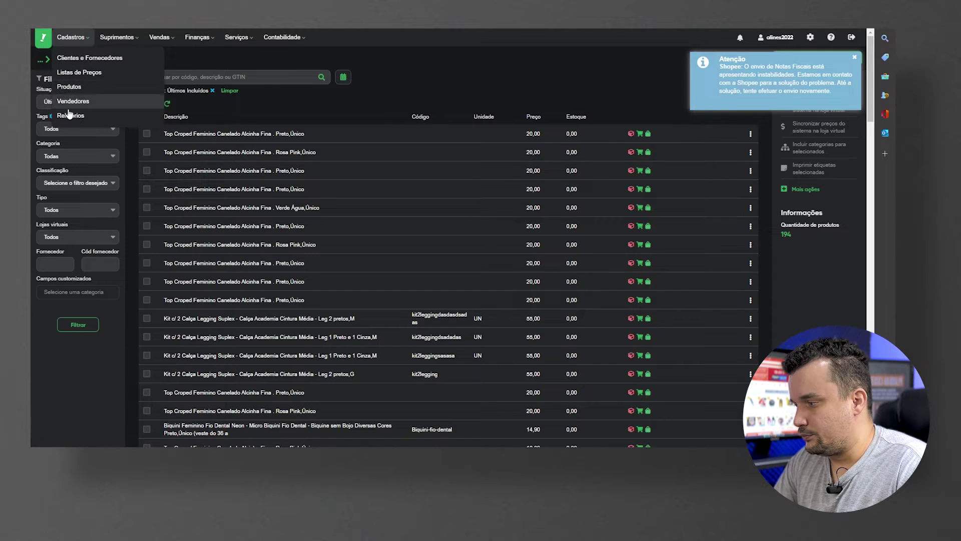
click(63, 209)
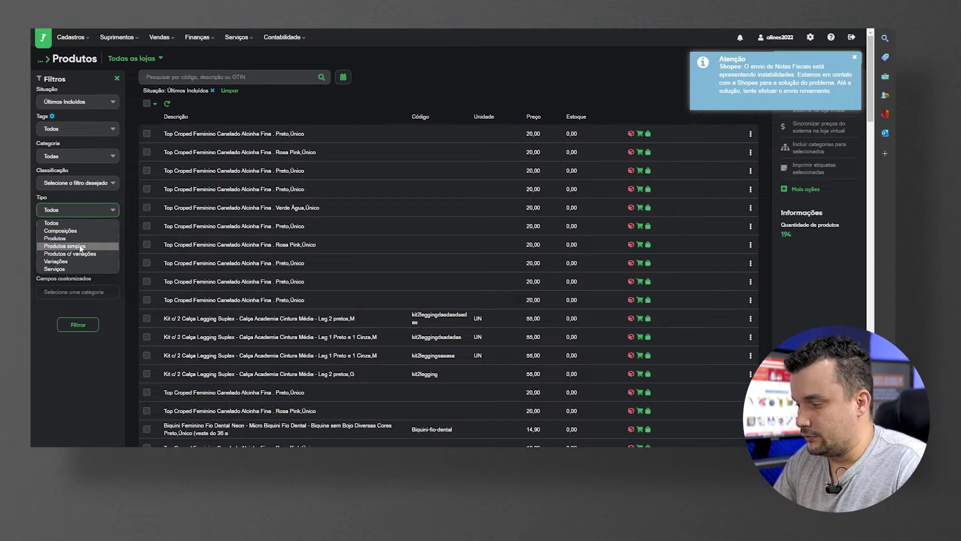
click(75, 254)
click(79, 324)
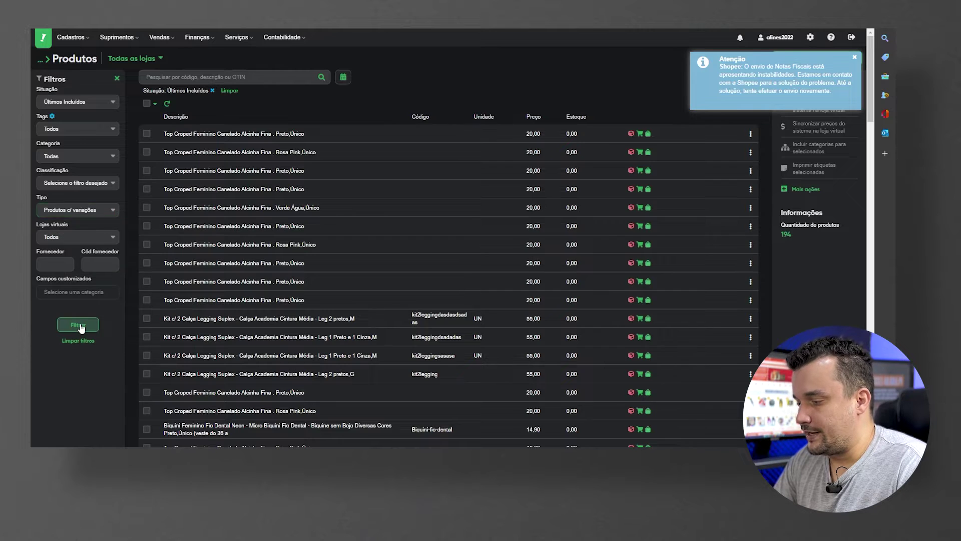
Open the product "Calça Legging Suplex Cintura Média" and check the NCM in its tax data
click(213, 135)
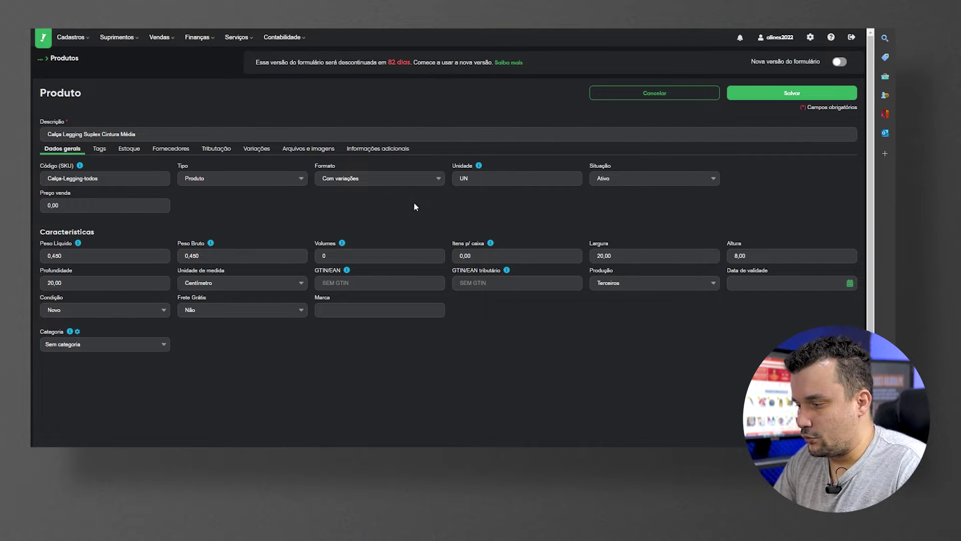
click(215, 149)
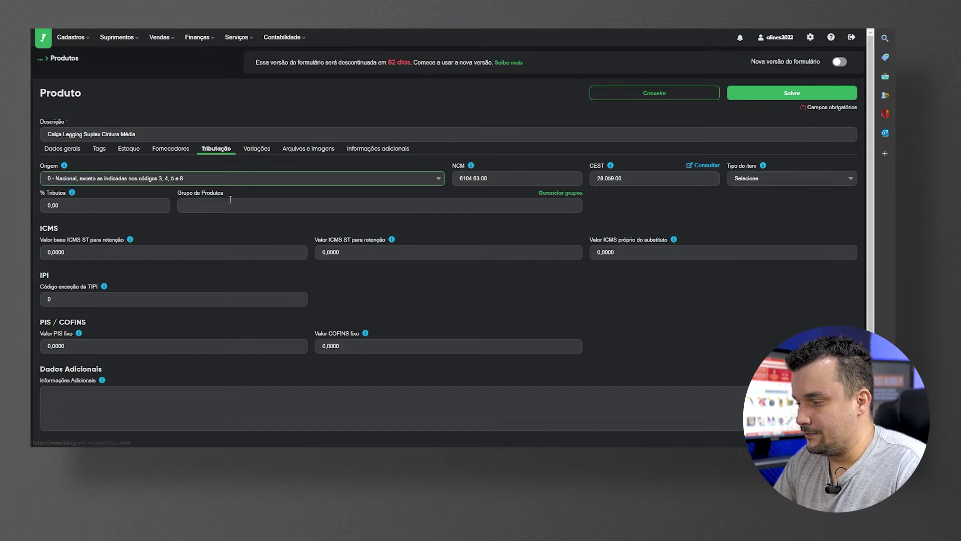
drag(504, 179, 462, 181)
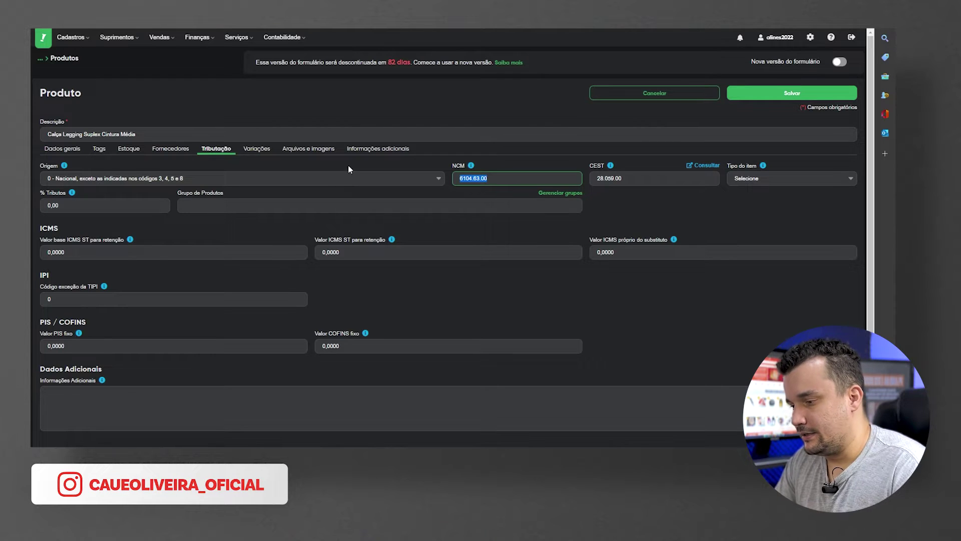
Inspect the general and tax data of the legging's black GG variation, and leave the product without saving
click(258, 152)
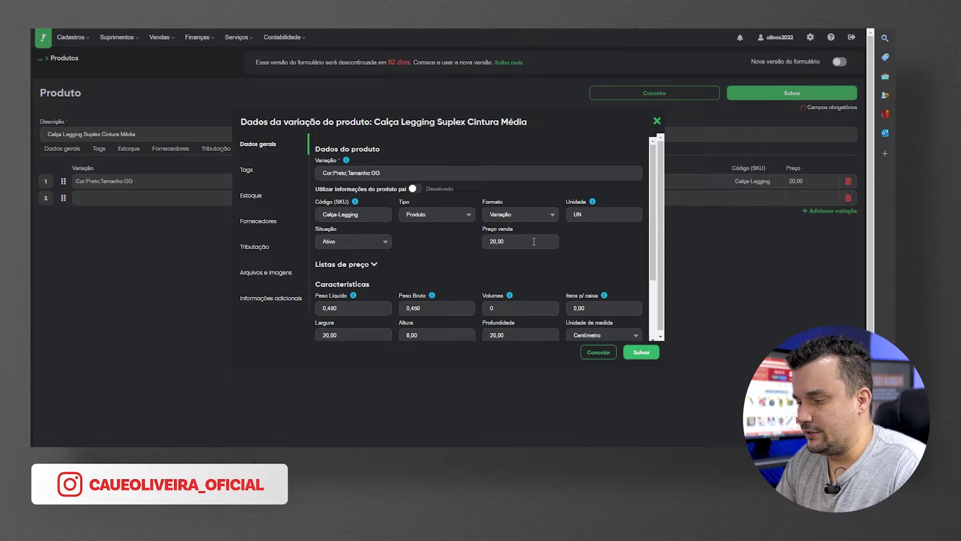
scroll(422, 233, down, 1)
scroll(422, 224, up, 1)
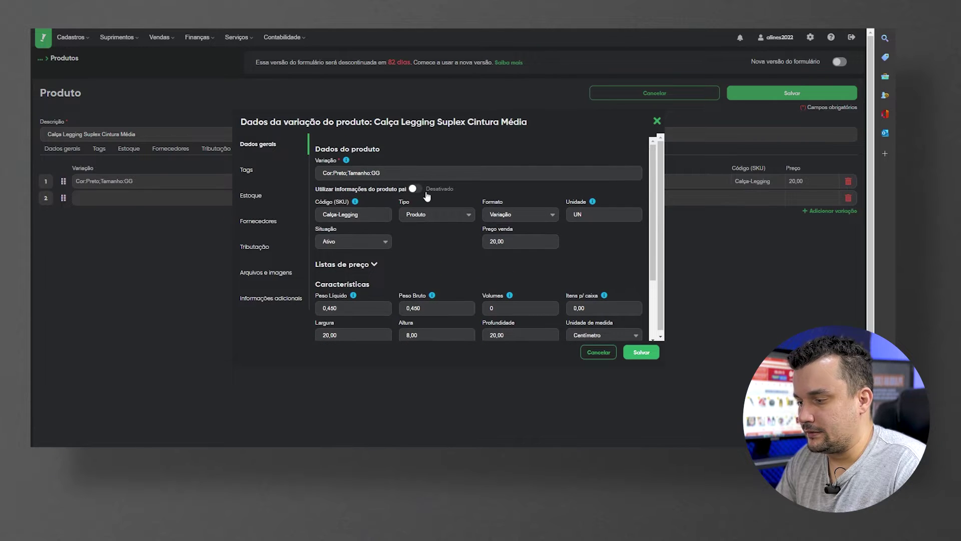
click(256, 249)
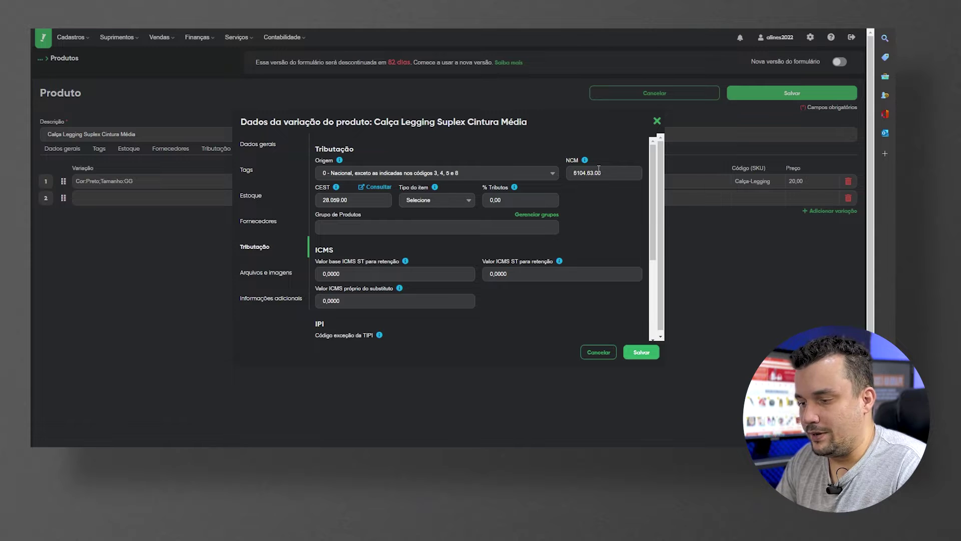
click(658, 122)
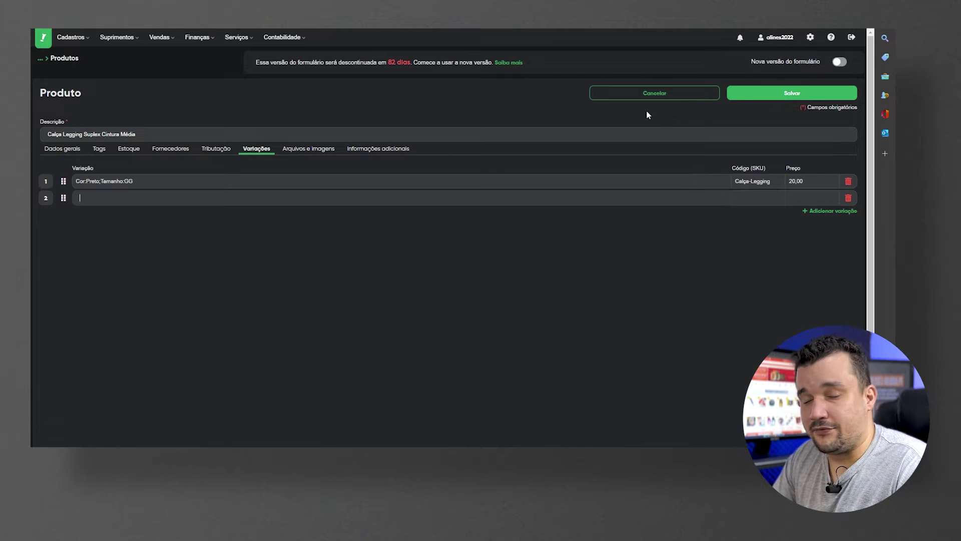
click(651, 93)
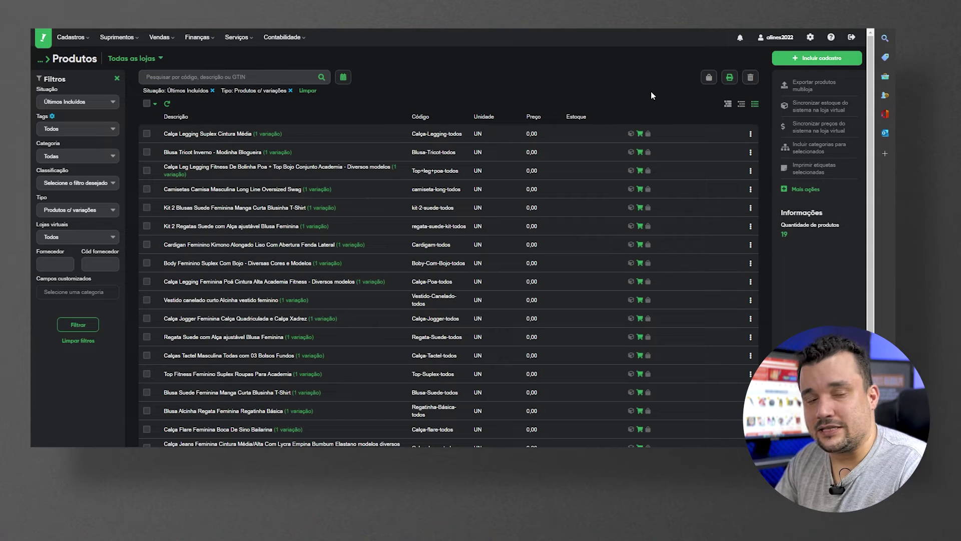
Check the tax data and variations of "Kit 2 Blusas Suede Feminina Manga Curta Blusinha T-Shirt" and leave the product without saving
click(225, 208)
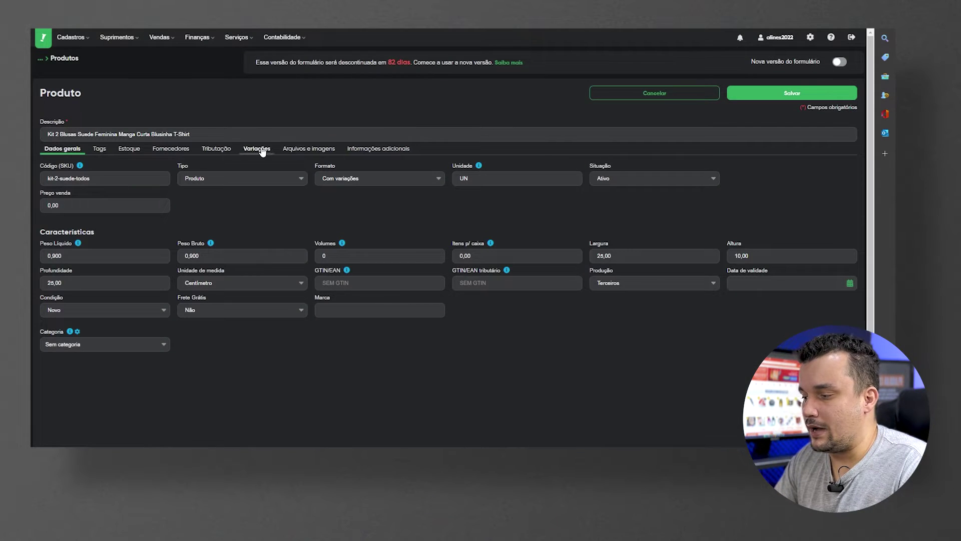
click(217, 149)
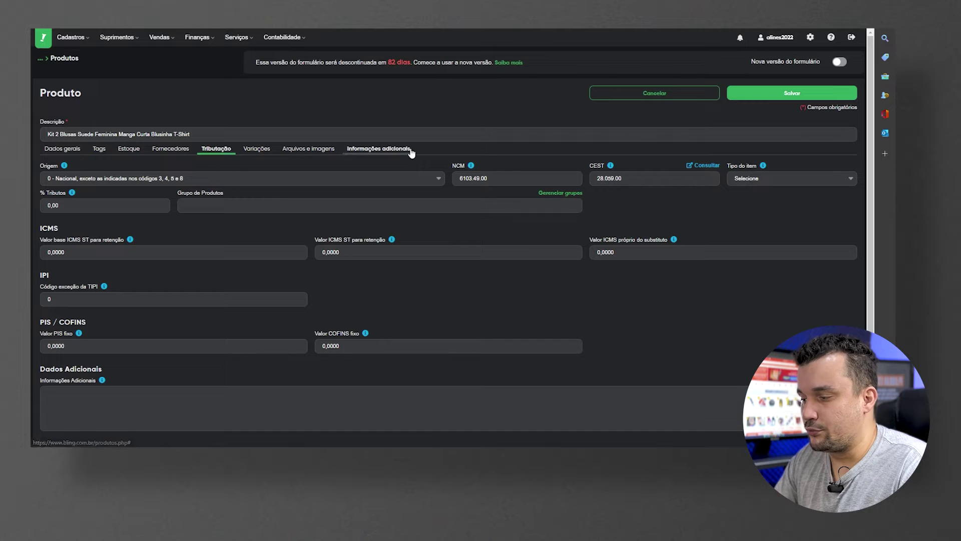
click(256, 149)
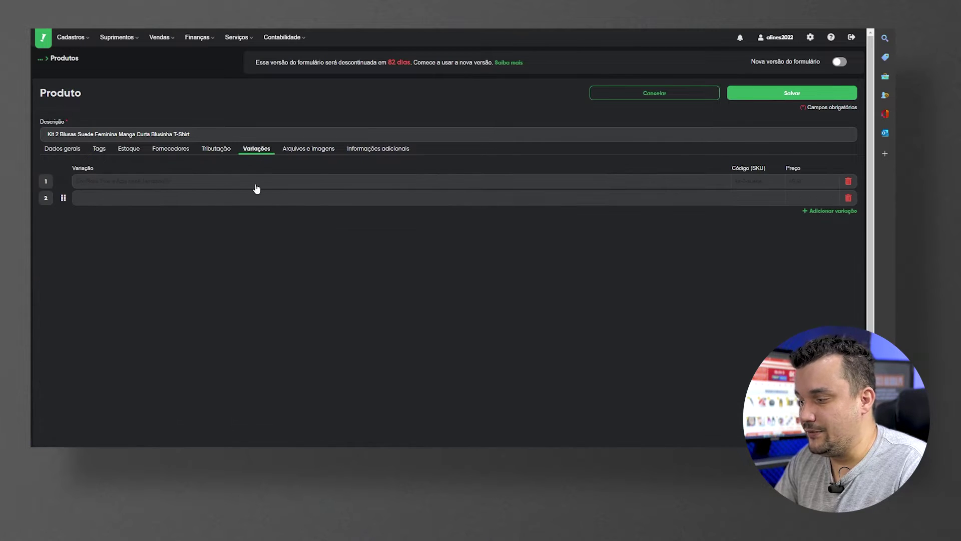
click(703, 94)
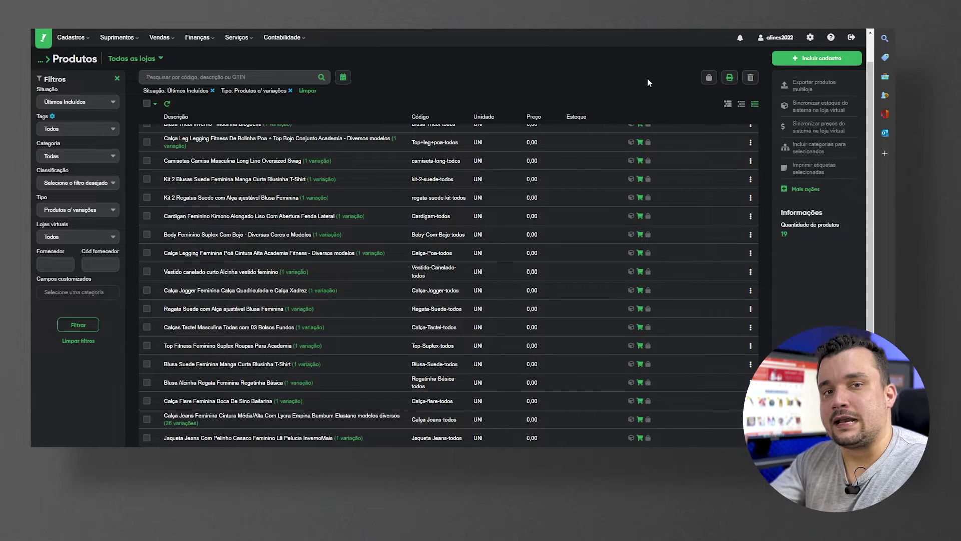
Search all settings for "frete" and open the option "Desconsiderar o valor do frete nas integrações com lojas virtuais"
click(159, 37)
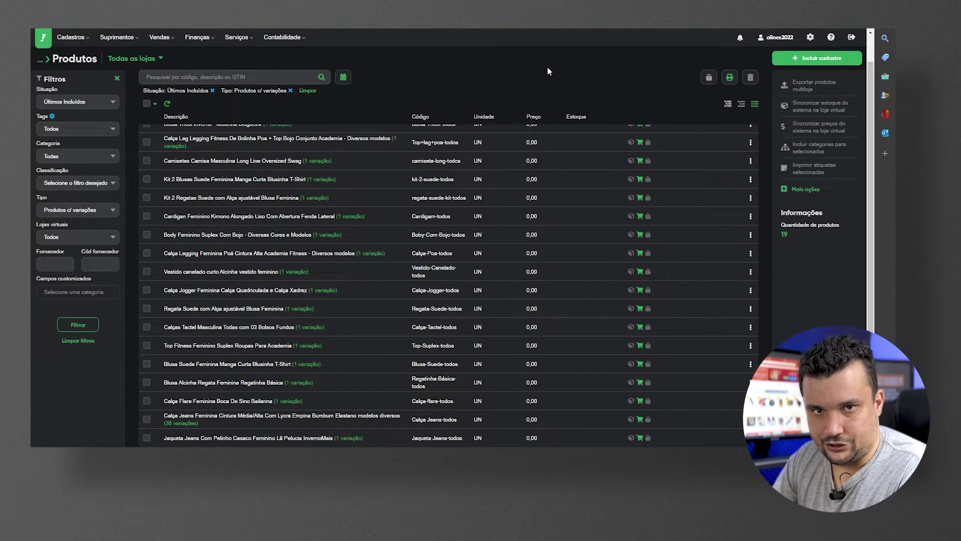
click(811, 38)
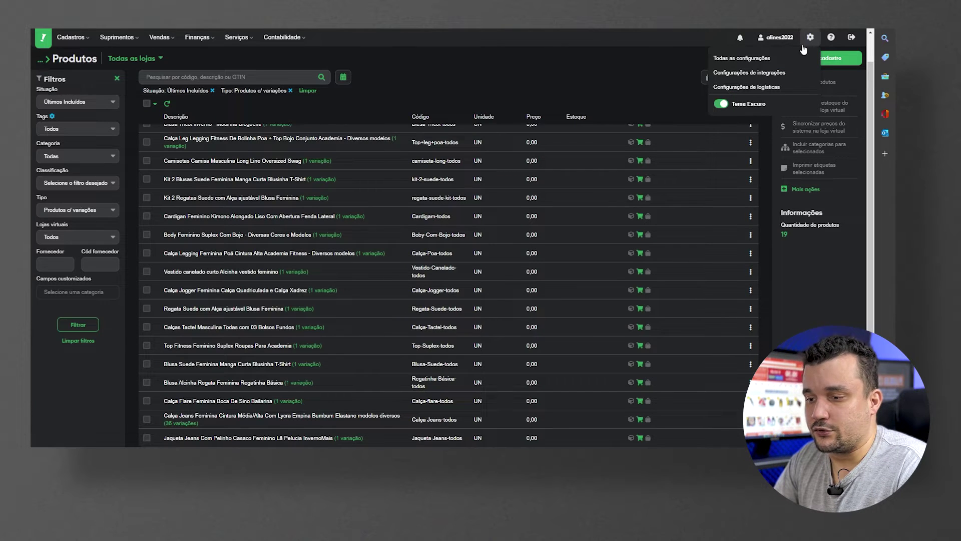
click(776, 60)
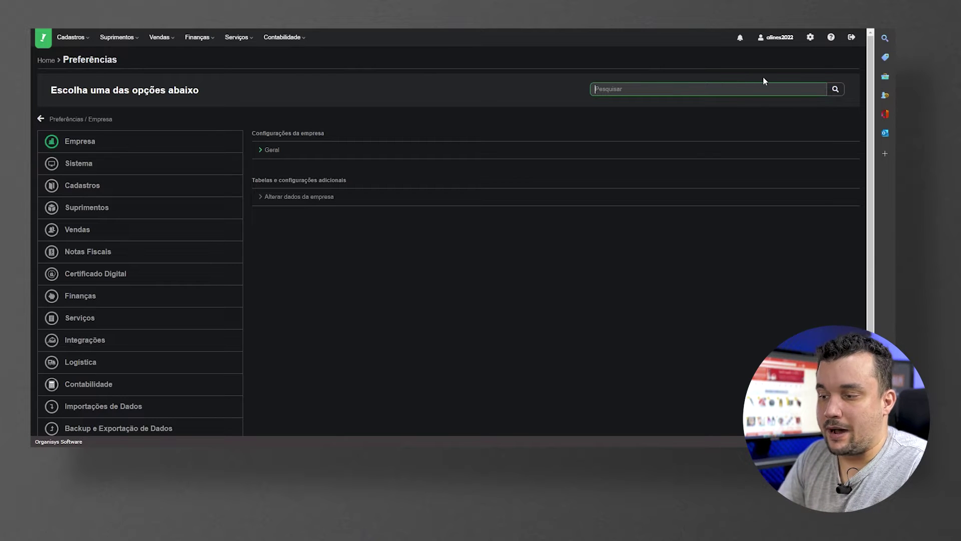
text(frete)
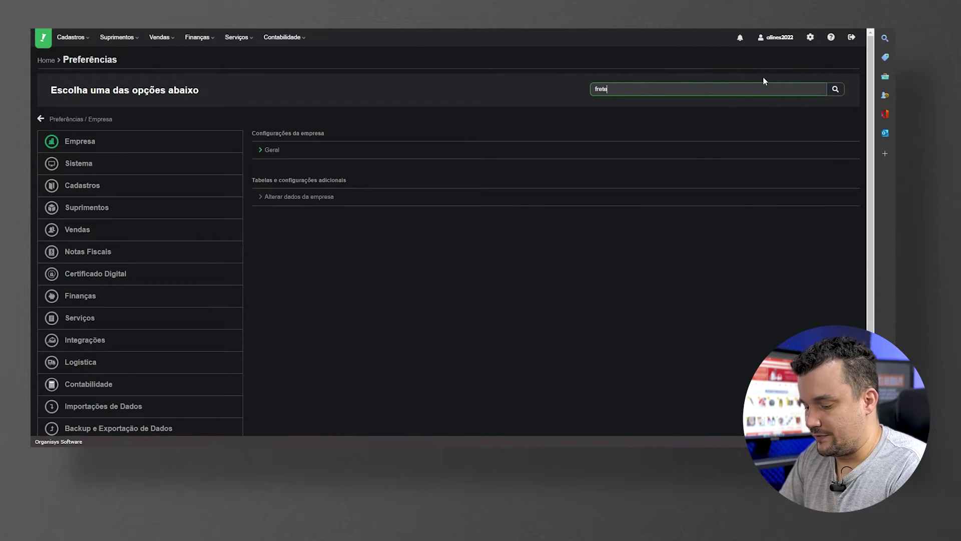
key(Return)
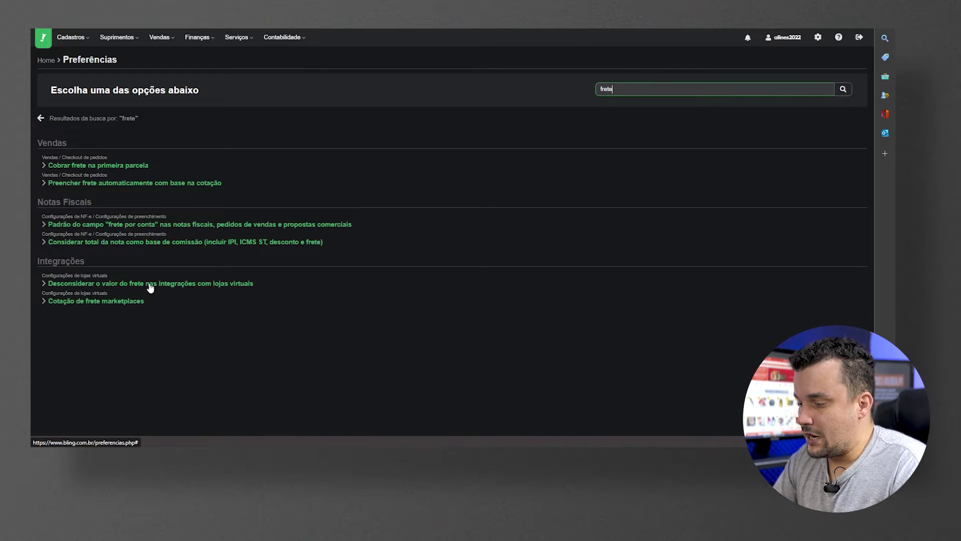
click(195, 285)
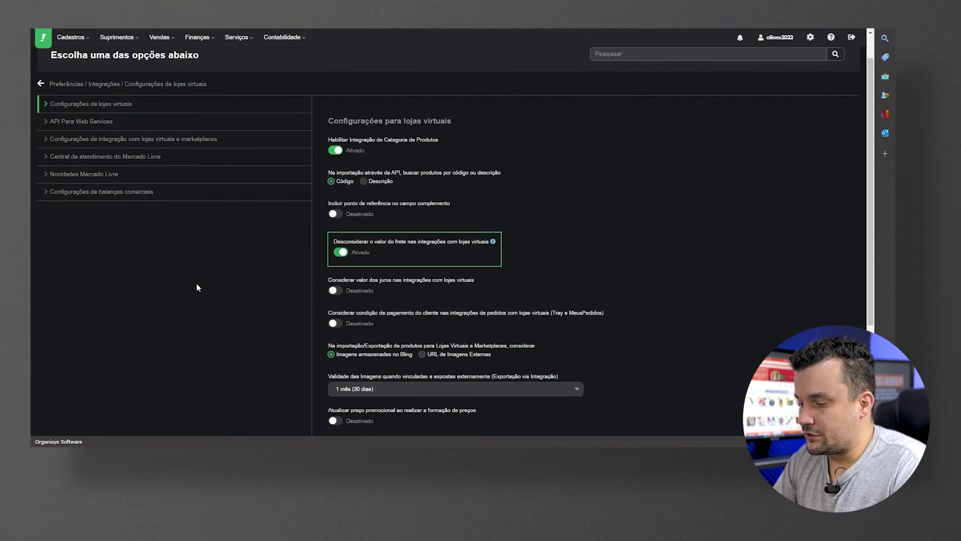
Disable the option to disregard freight in virtual store integrations and enable it again
click(339, 252)
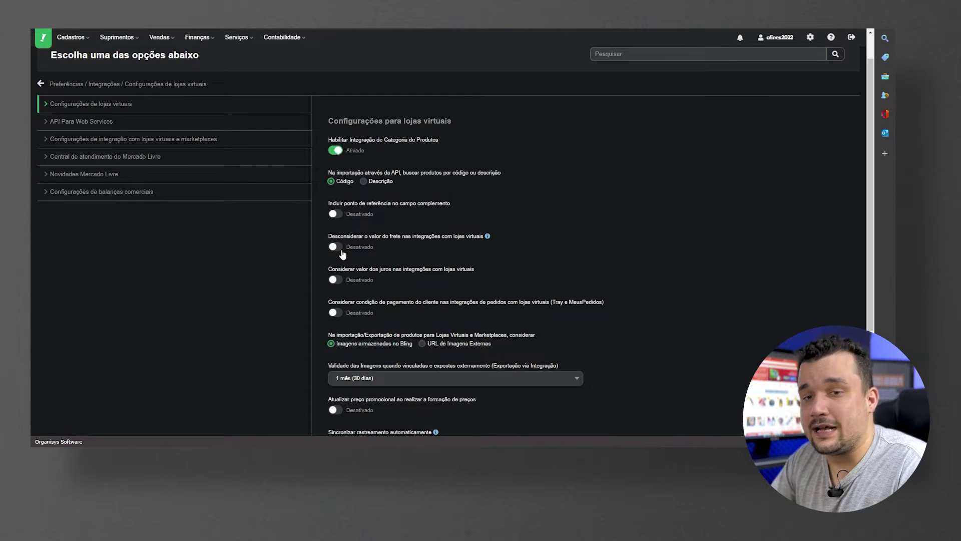
click(336, 247)
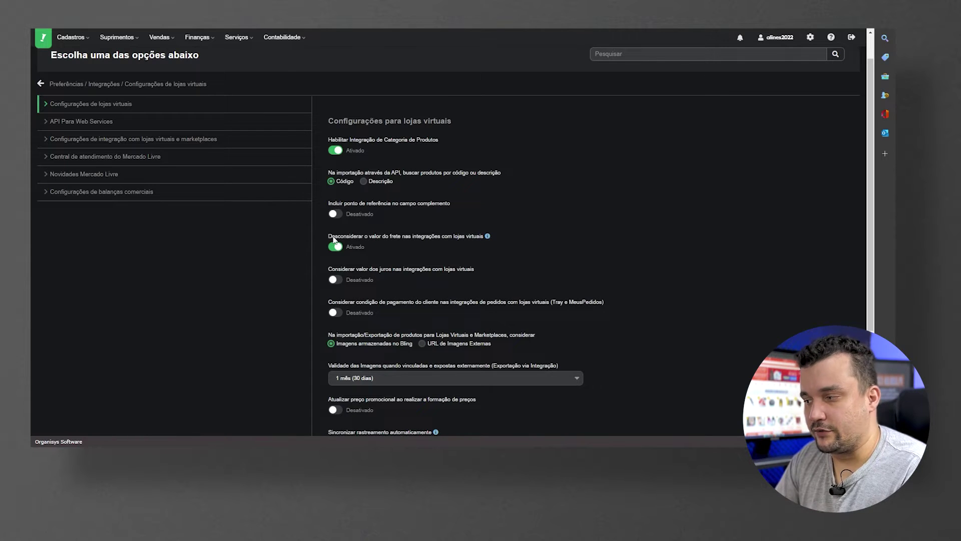
Open the NFC-e emission settings within the Notas Fiscais preferences
click(810, 37)
click(811, 37)
click(810, 38)
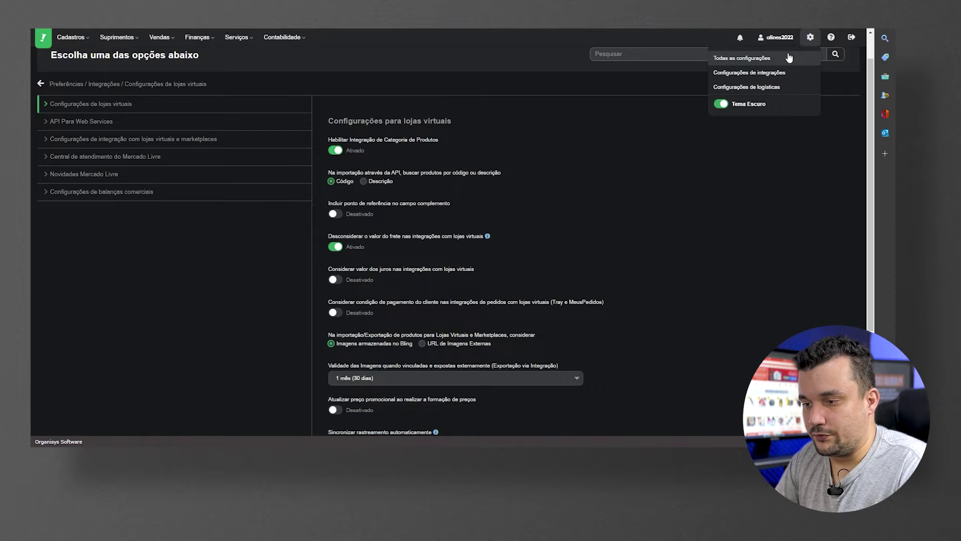
click(789, 58)
click(94, 256)
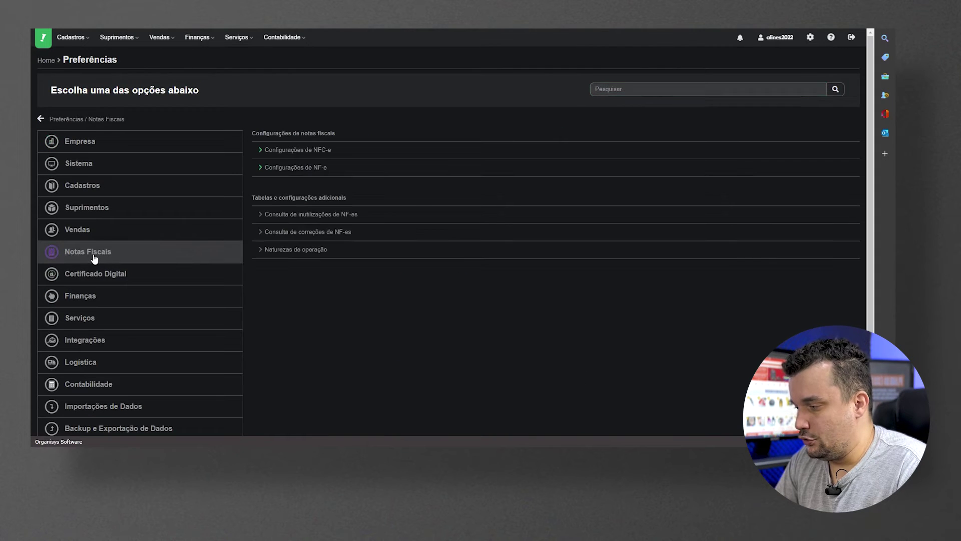
click(311, 150)
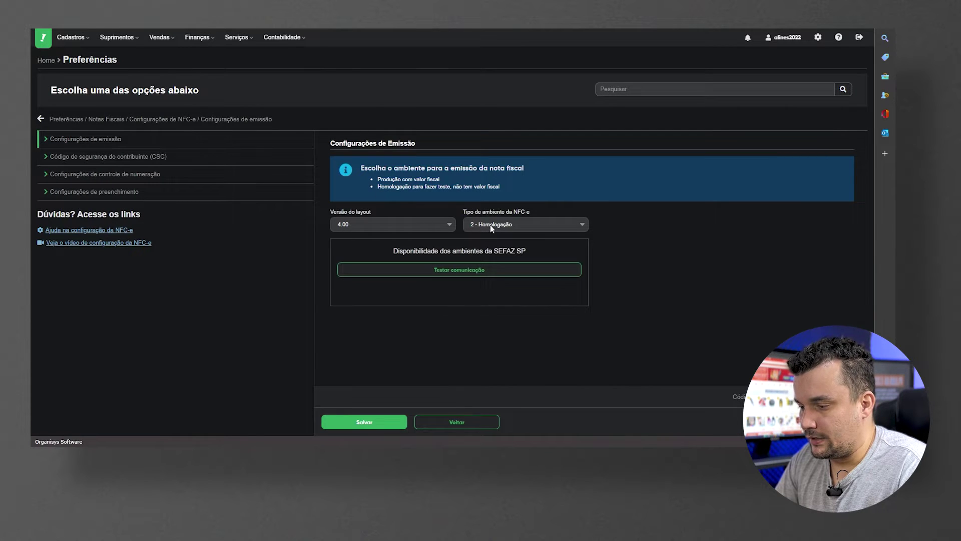
Set the NFC-e environment type to "1 - Produção" in the emission settings
click(490, 224)
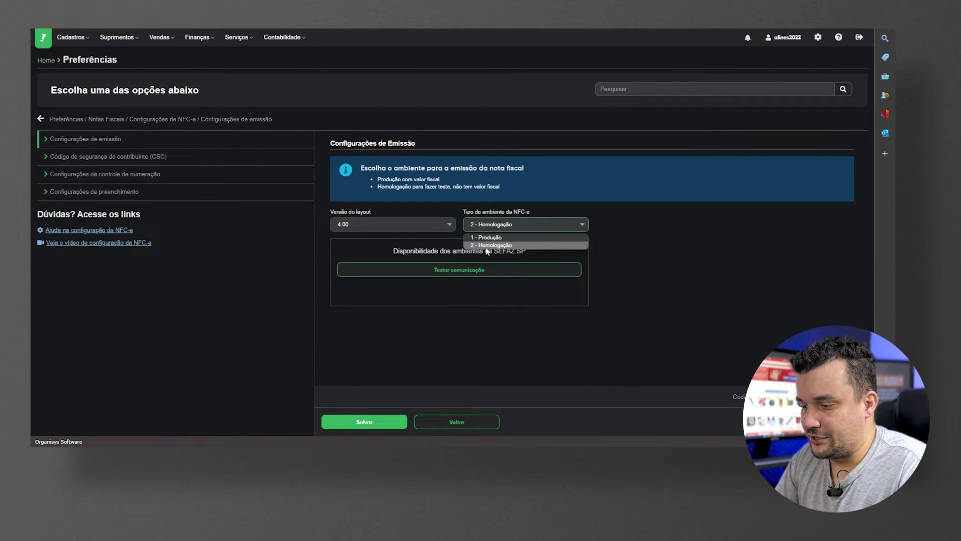
click(503, 227)
click(503, 227)
click(502, 237)
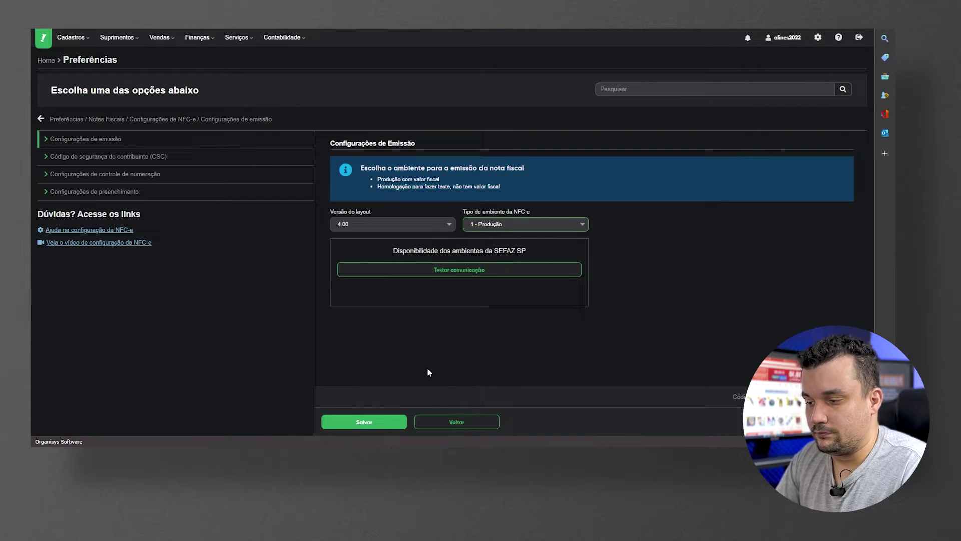
click(502, 226)
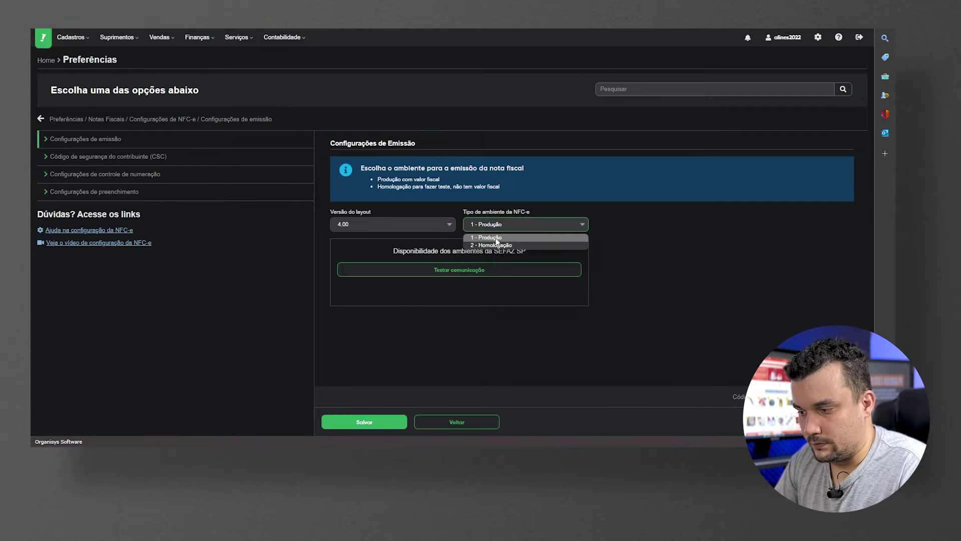
click(505, 237)
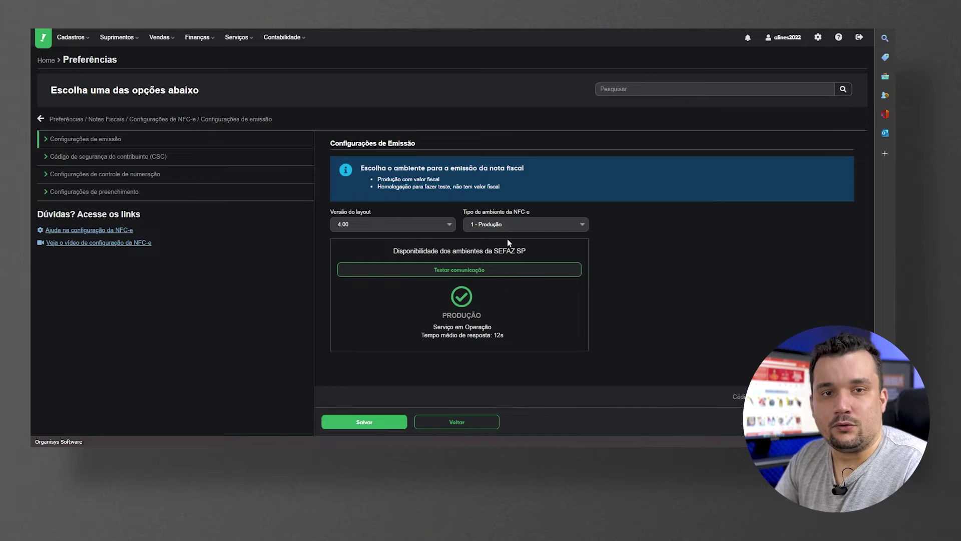
click(507, 225)
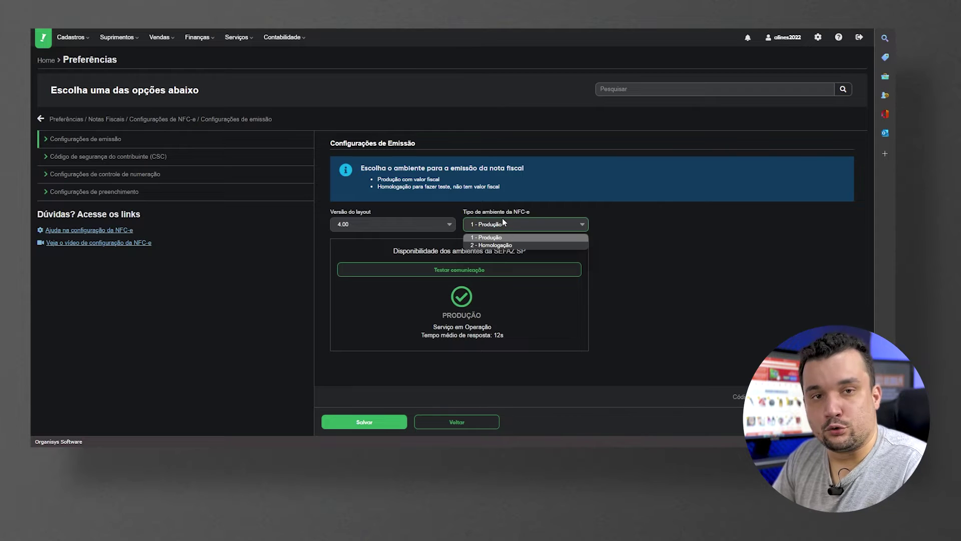
click(489, 238)
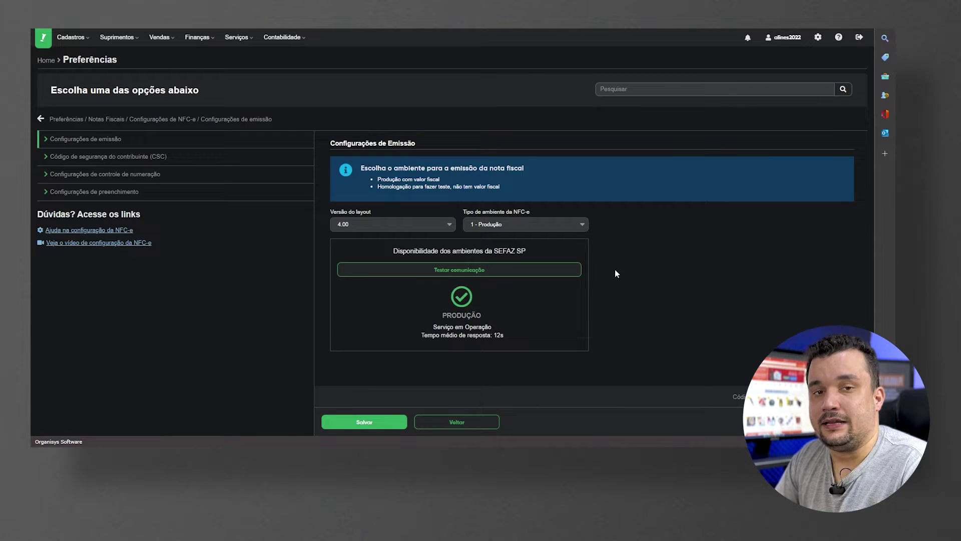
Open a blank product registration form from the product list and leave it without saving
click(71, 37)
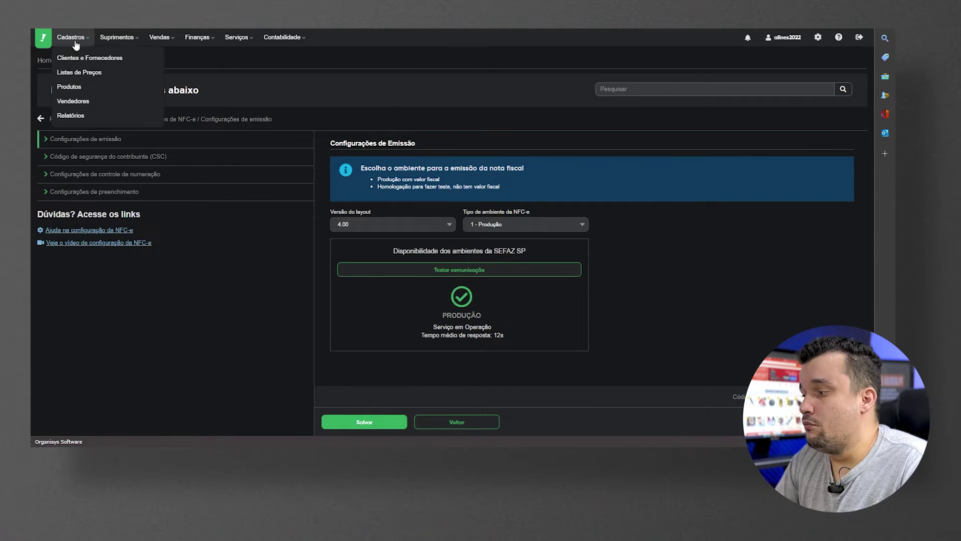
click(70, 87)
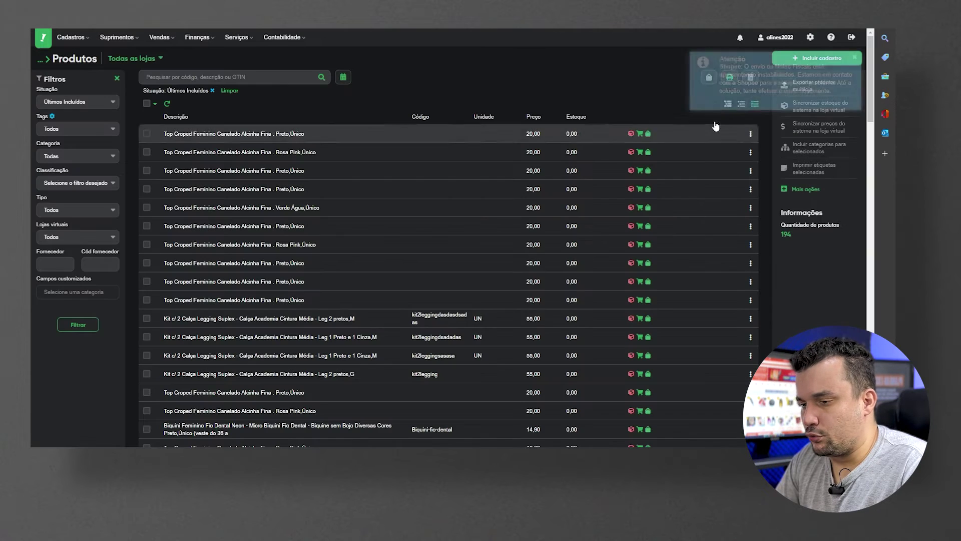
click(855, 56)
click(829, 59)
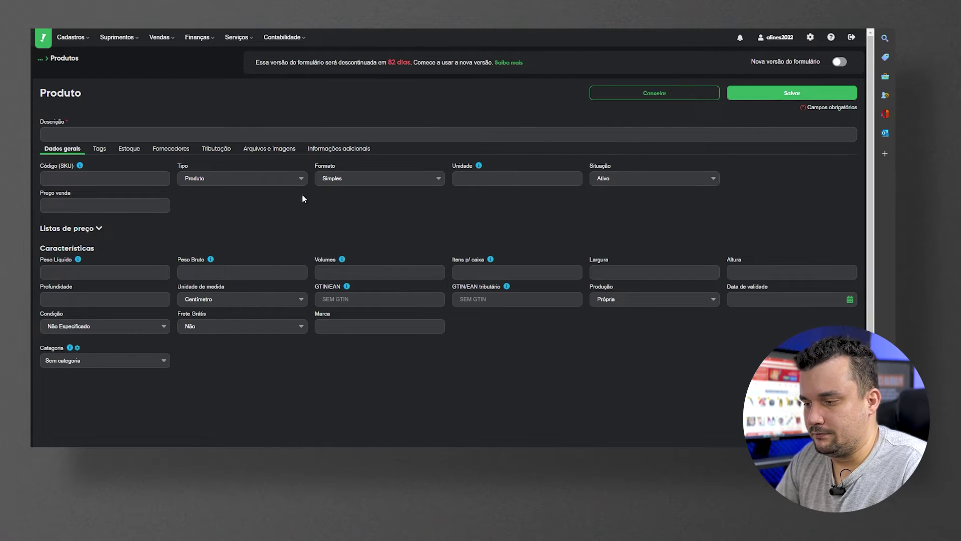
click(655, 96)
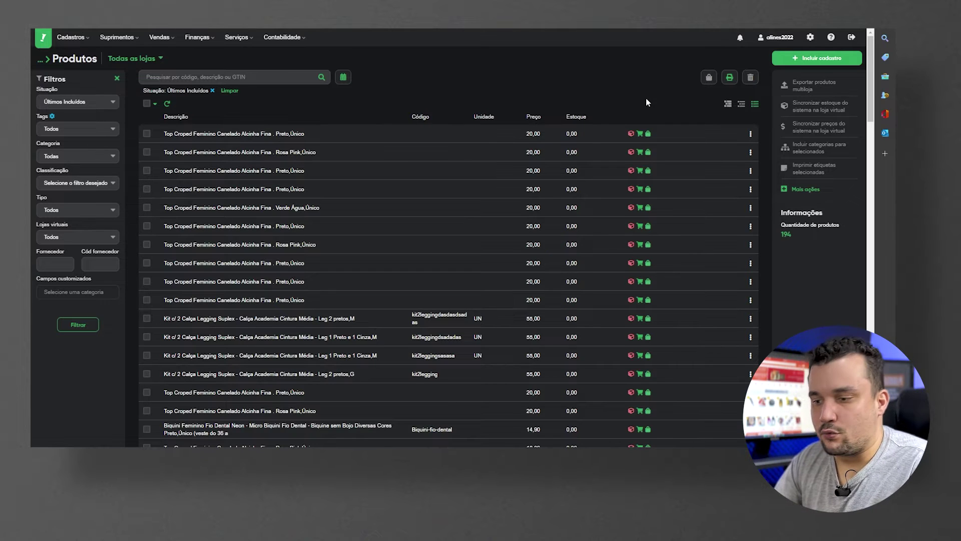
Select the Favoritas Modas store in the multi-store product import and leave it without importing
click(804, 189)
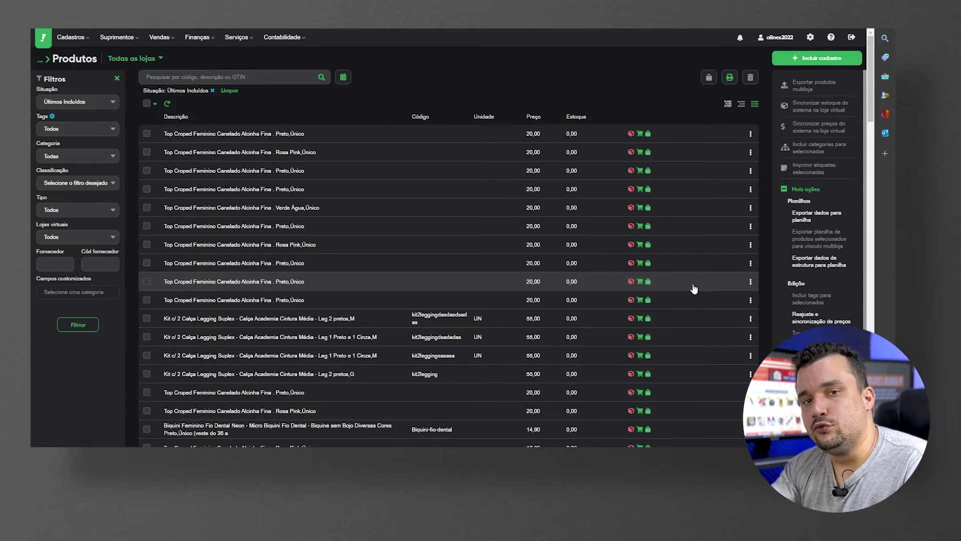
scroll(827, 350, down, 2)
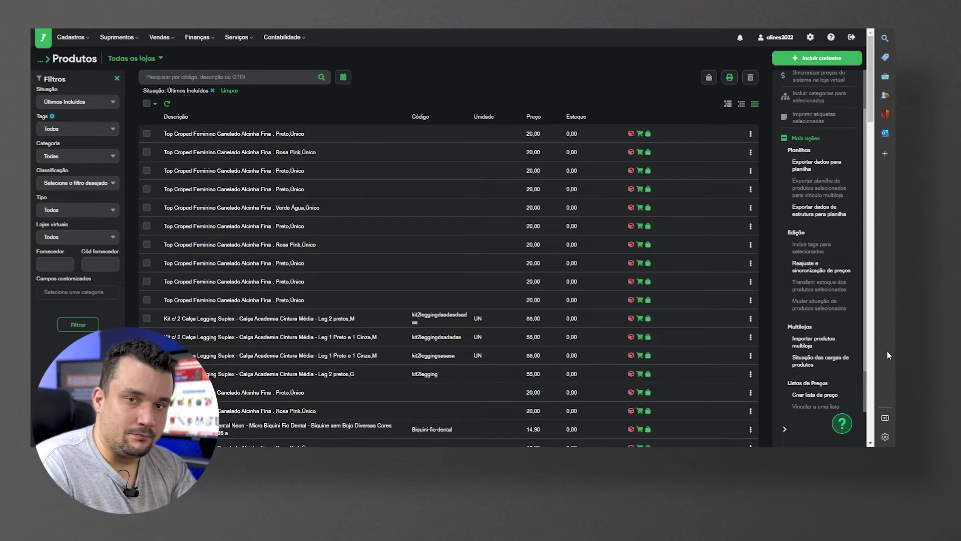
click(812, 341)
click(677, 173)
click(671, 187)
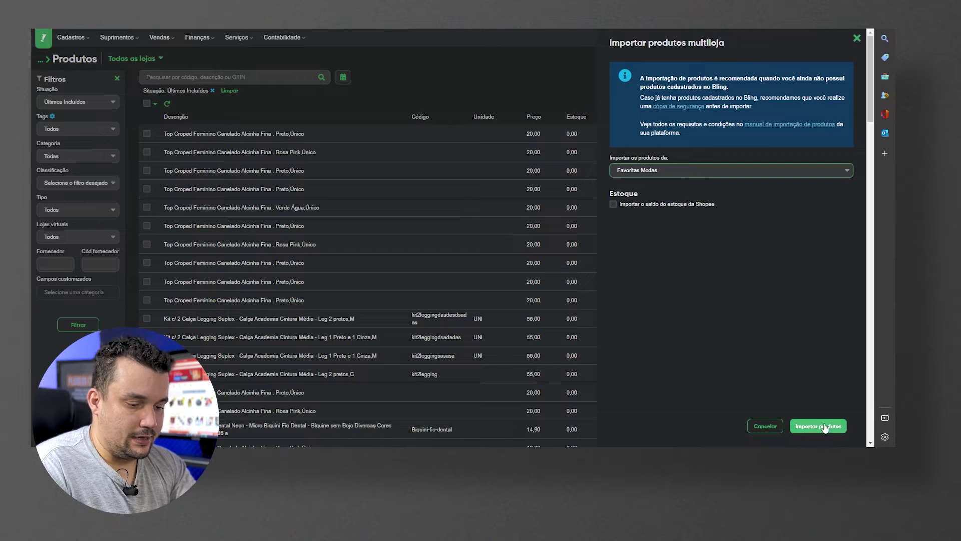
click(857, 38)
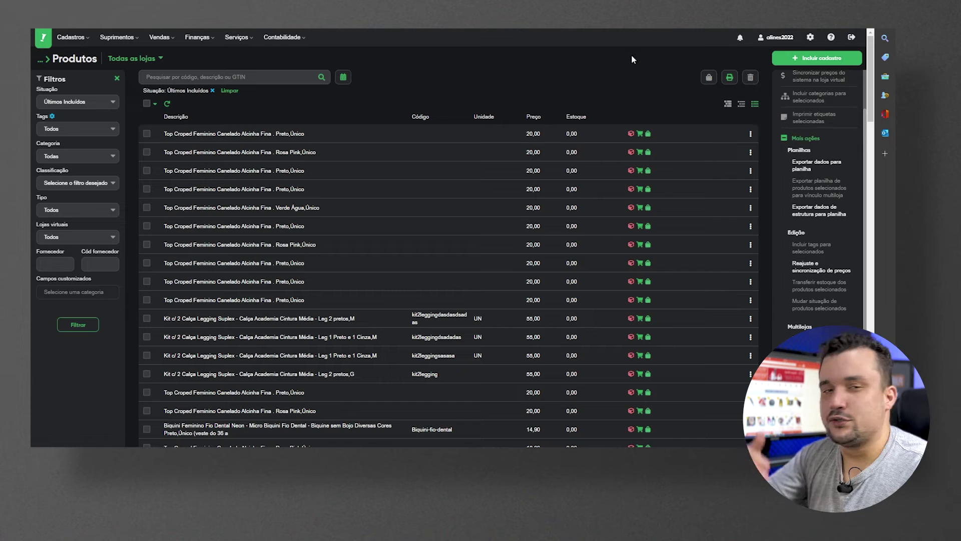
Filter the product list by type "Produtos c/ variações" and view "Calça Legging Suplex Cintura Média" without saving
click(92, 183)
click(92, 184)
click(67, 208)
click(75, 257)
click(78, 325)
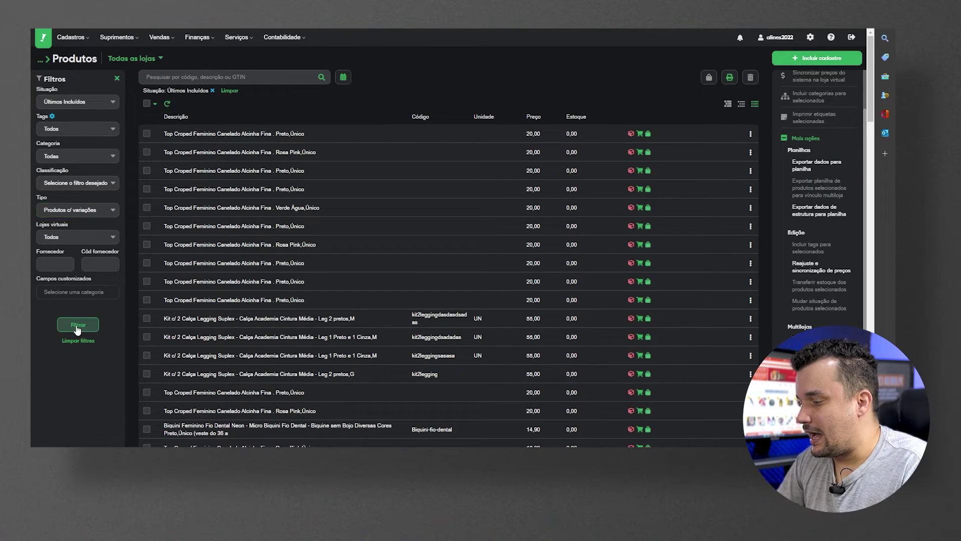
click(316, 132)
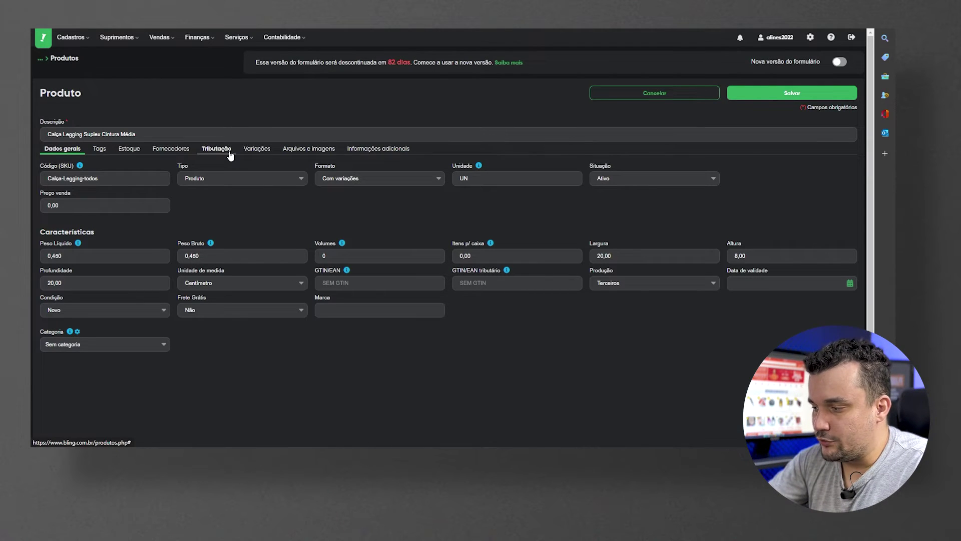
click(692, 93)
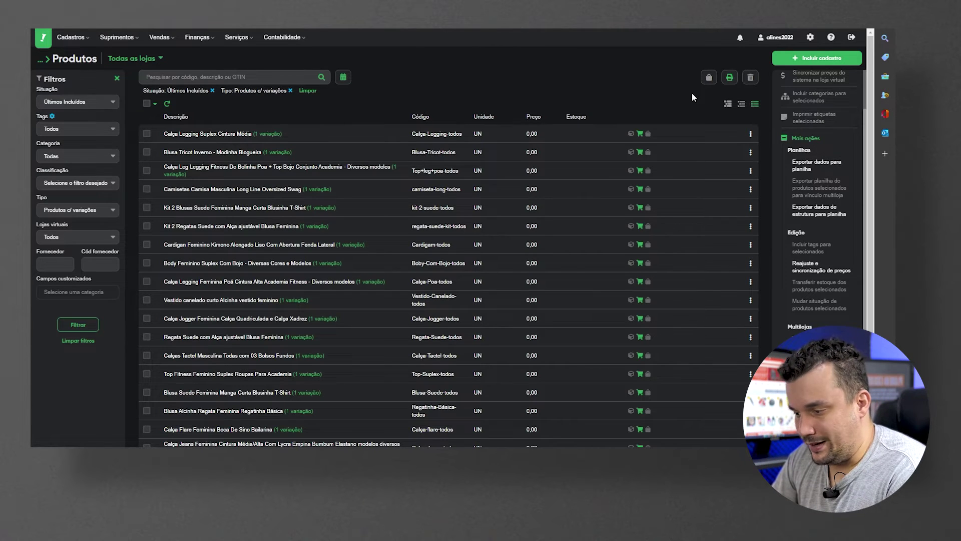
Open the settings of the Shopee integration "Favoritas Modas" among the virtual store and marketplace integrations
click(48, 38)
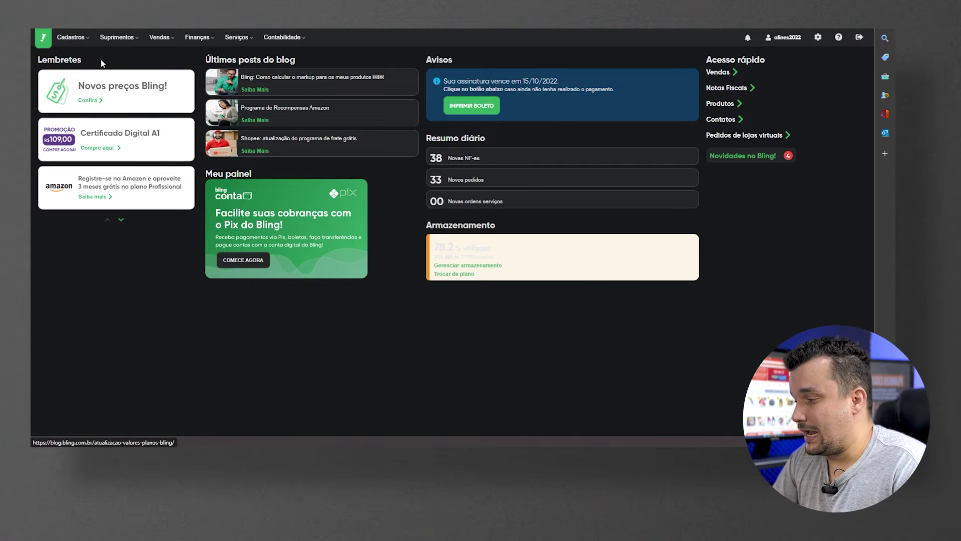
click(122, 227)
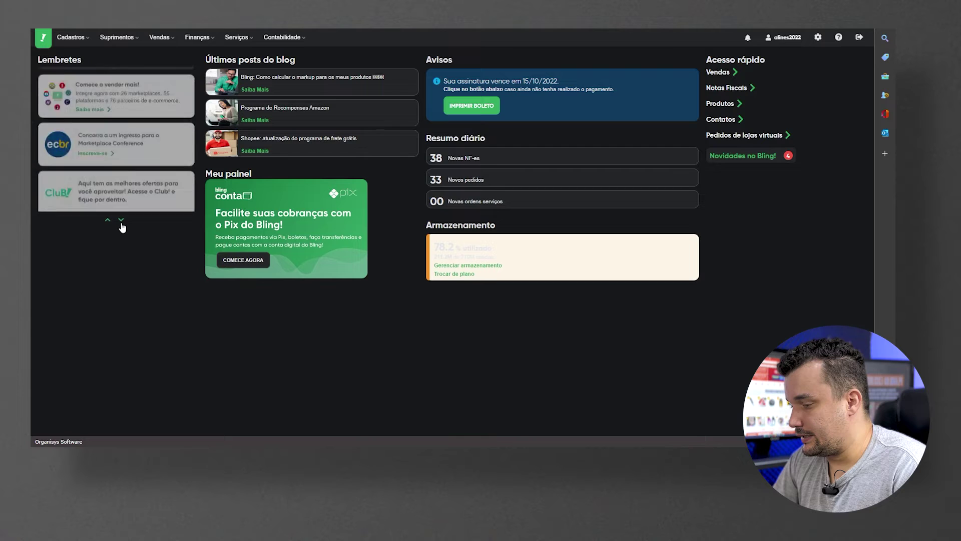
click(105, 92)
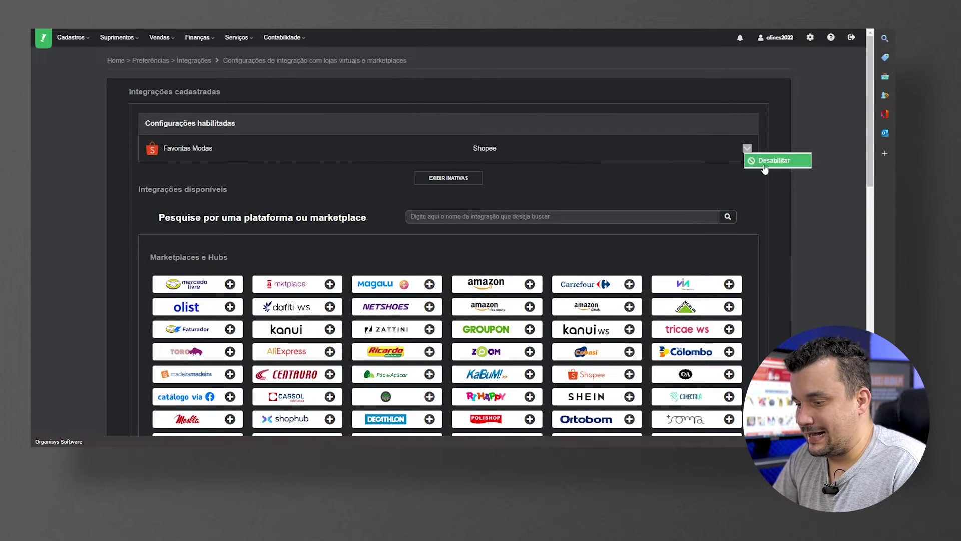
click(470, 148)
click(501, 145)
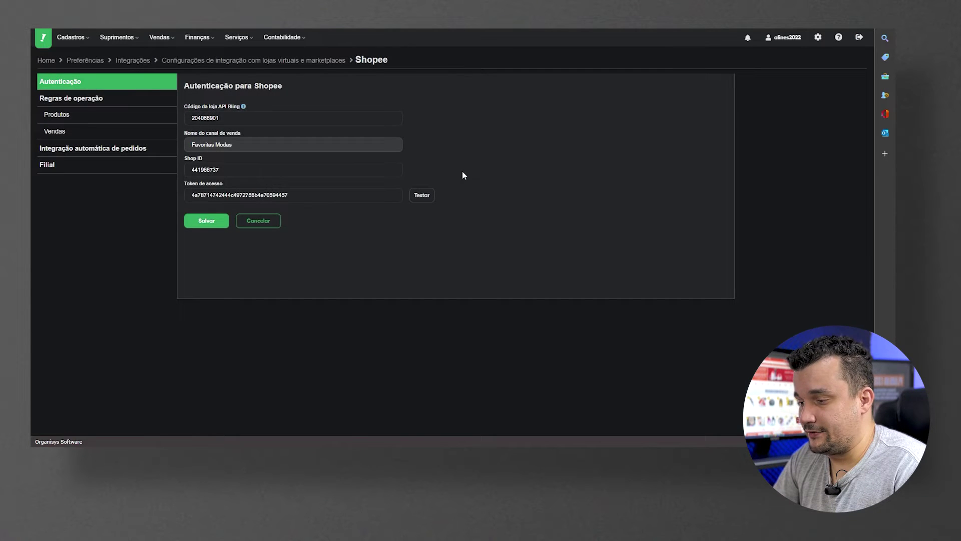
Check the Shopee sales rules, then enable automatic order import and disable it again
click(96, 133)
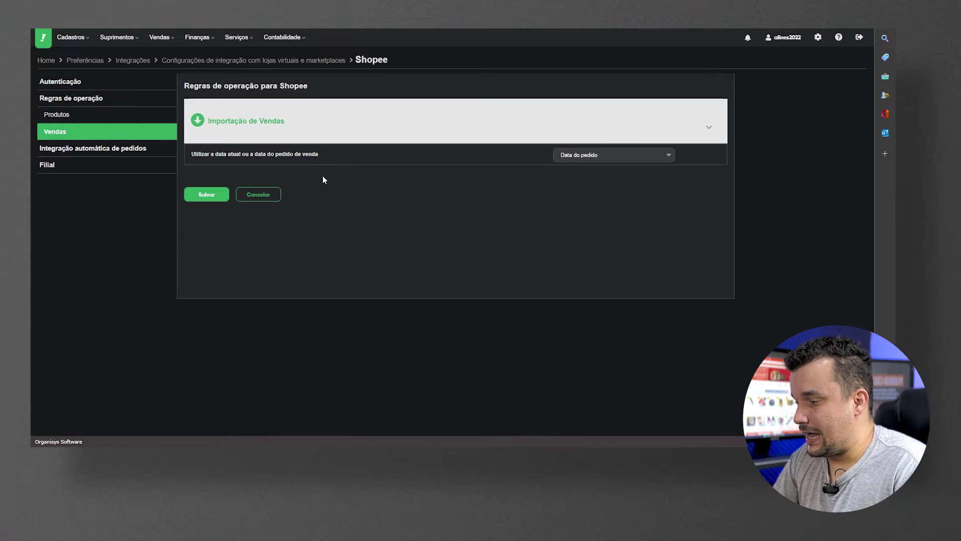
click(84, 151)
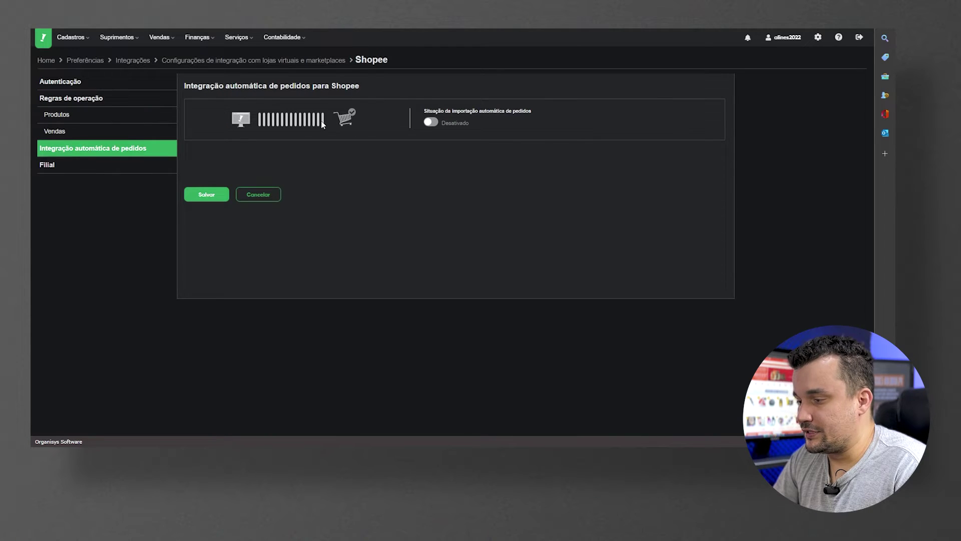
click(429, 123)
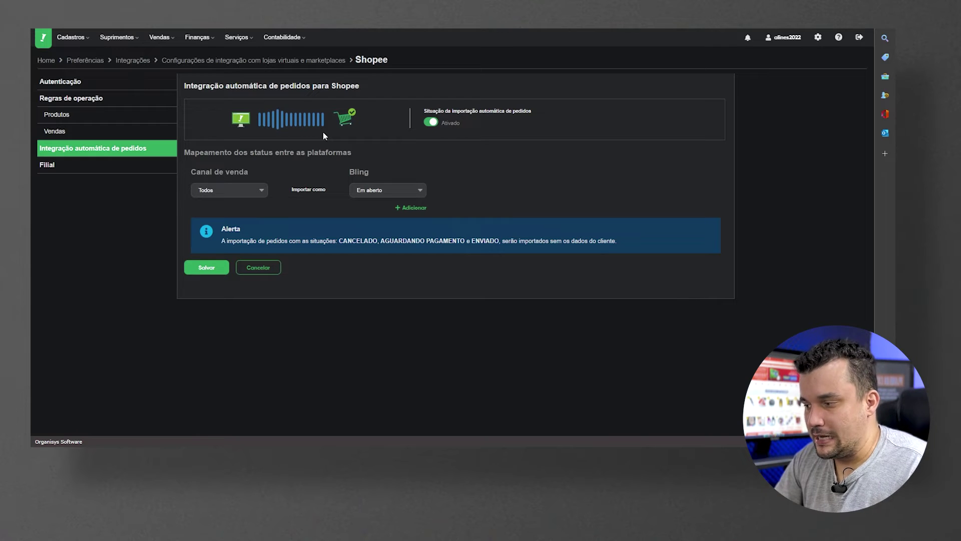
click(429, 122)
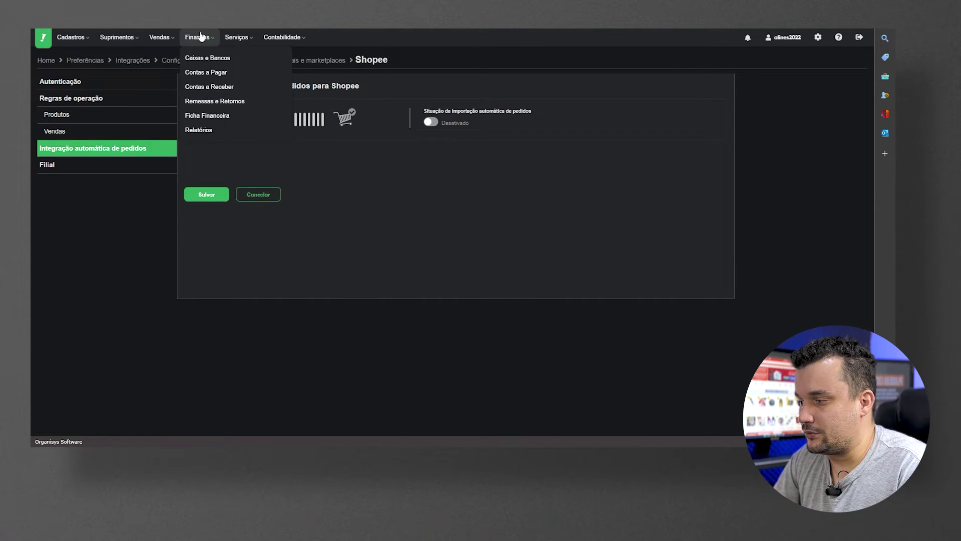
Open the virtual store orders and set the order status filter to "Pronto para envio"
mouse_move(161, 37)
click(171, 198)
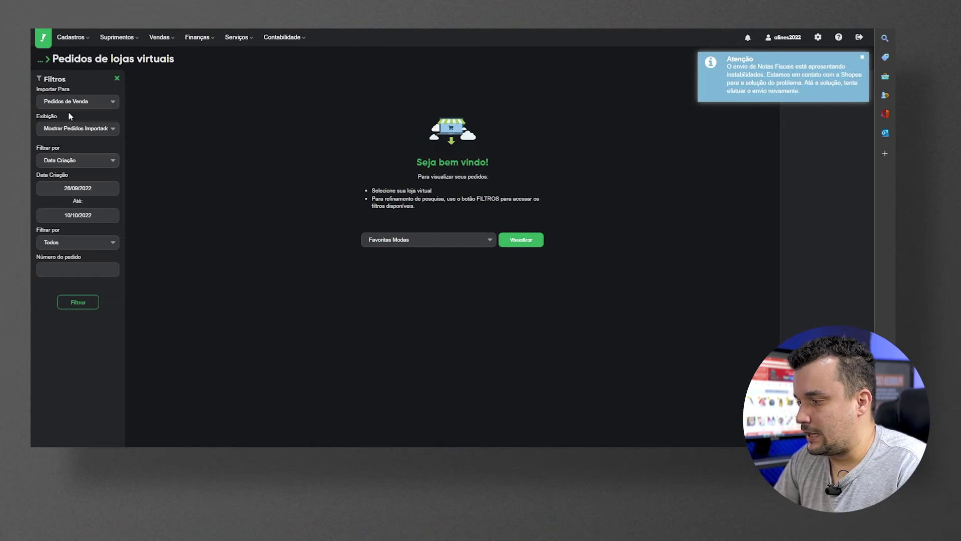
click(63, 242)
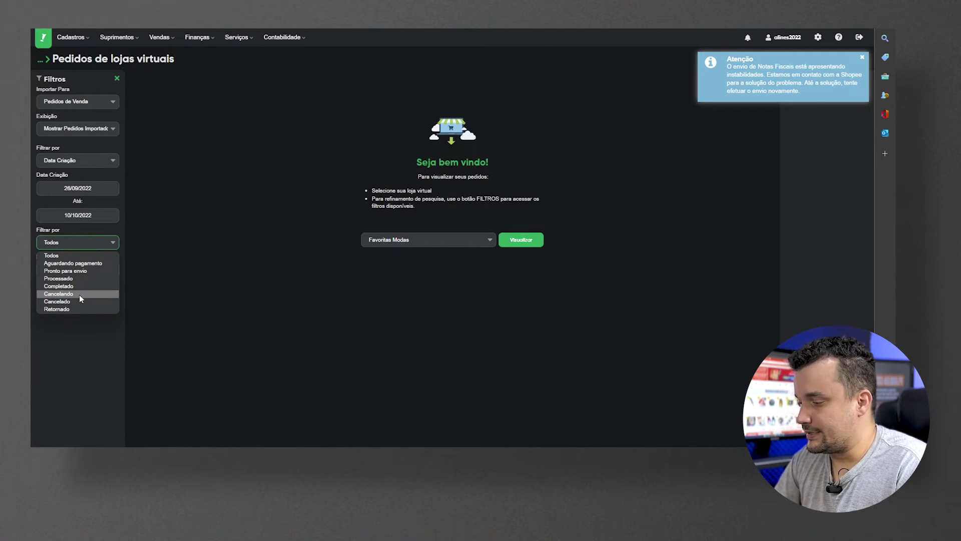
click(77, 272)
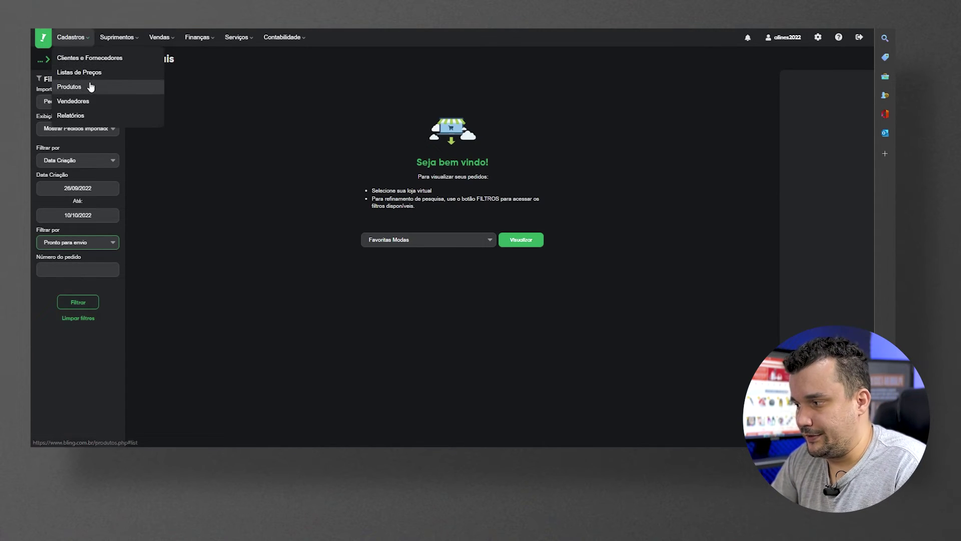
Open the outgoing invoices list, view the NF-e XML import dialog and close it without importing
click(43, 37)
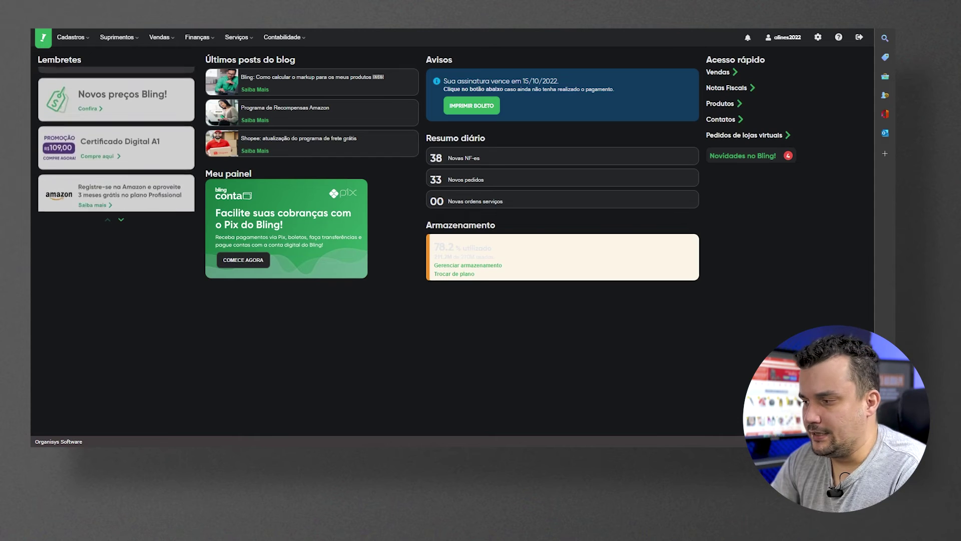
click(164, 40)
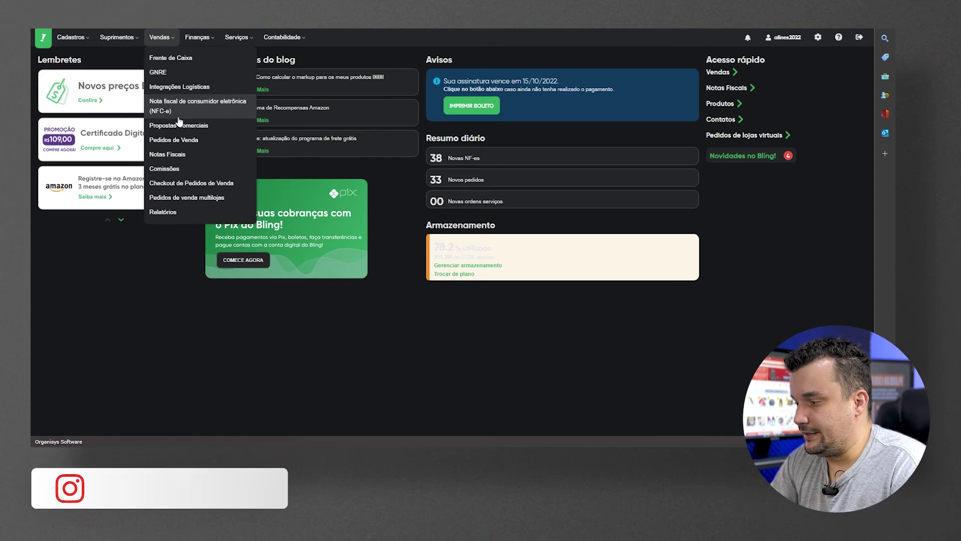
click(176, 155)
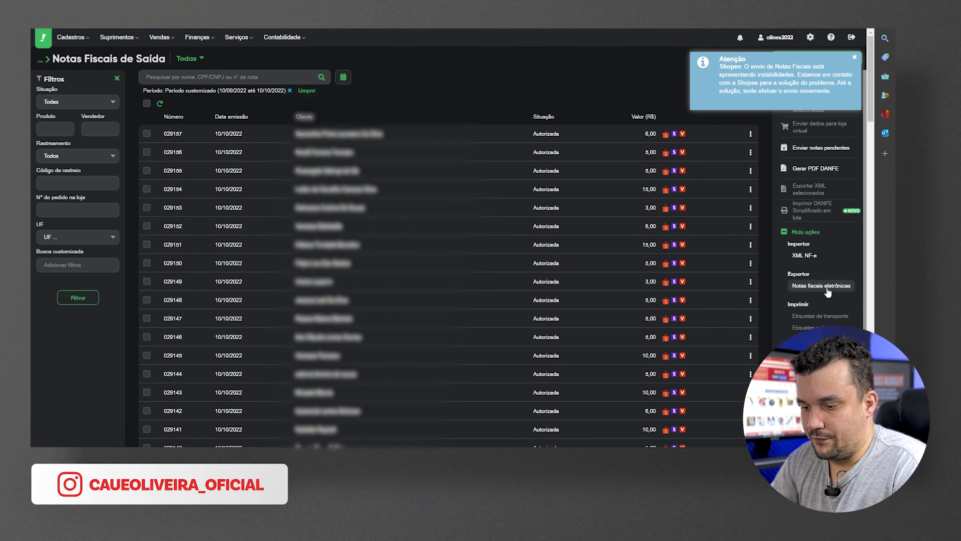
click(831, 293)
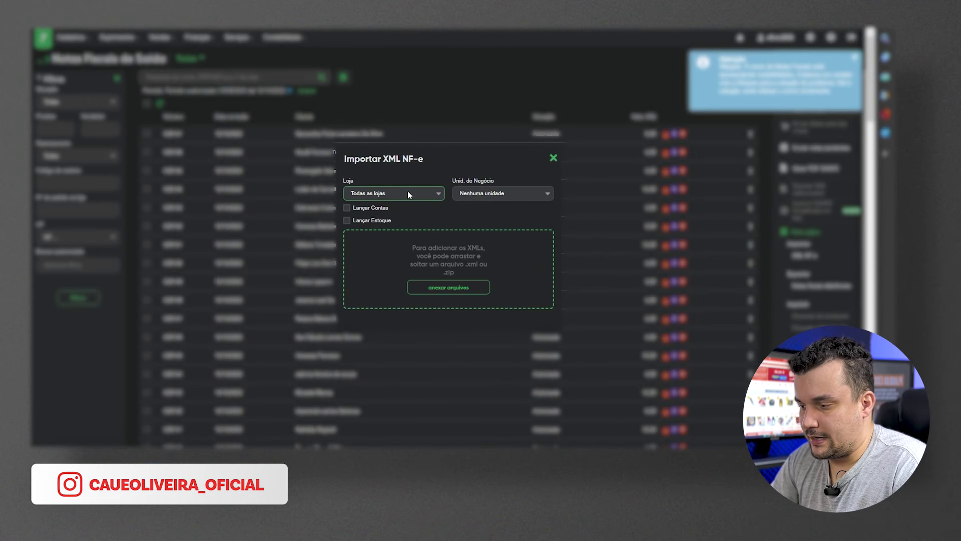
click(553, 158)
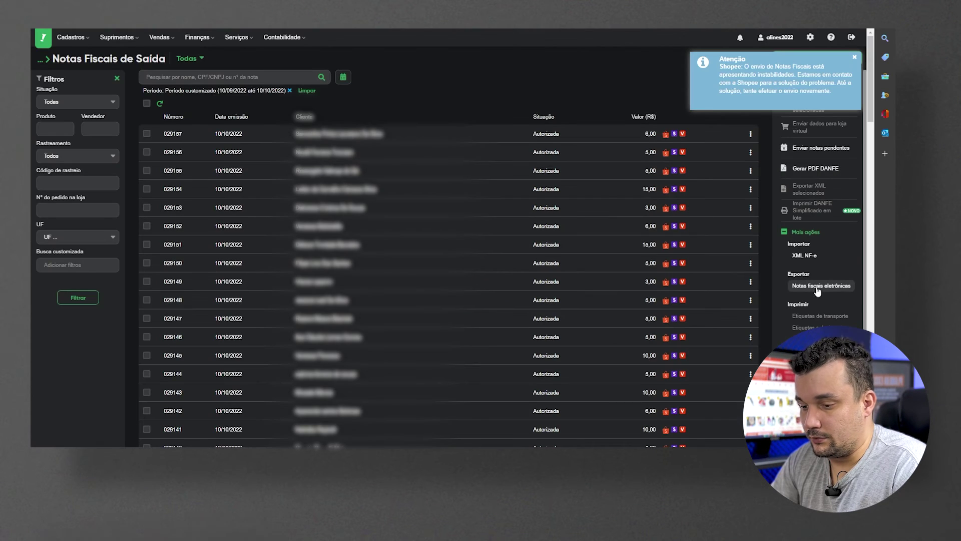
Open the XML export for electronic invoices (NF-e) and set the start date to 01/09/2022
click(818, 289)
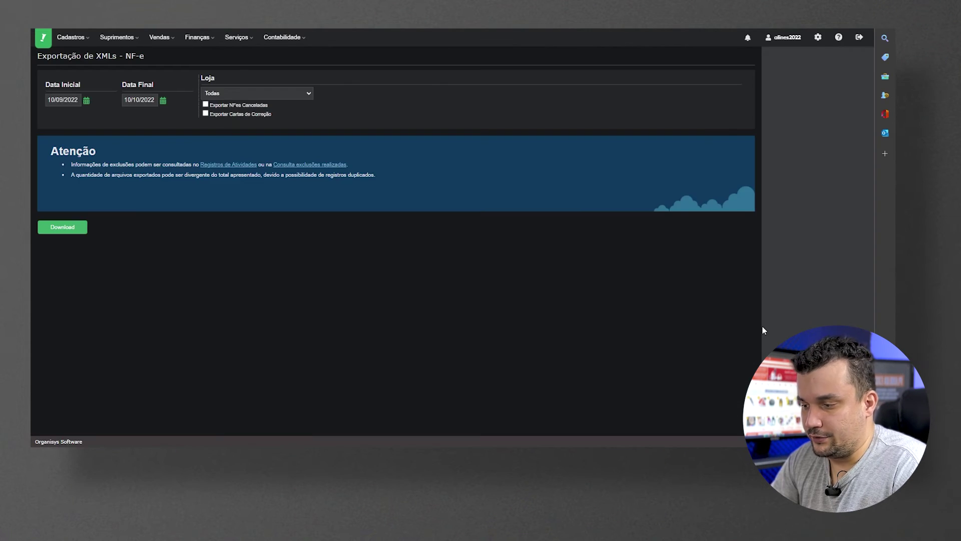
click(86, 101)
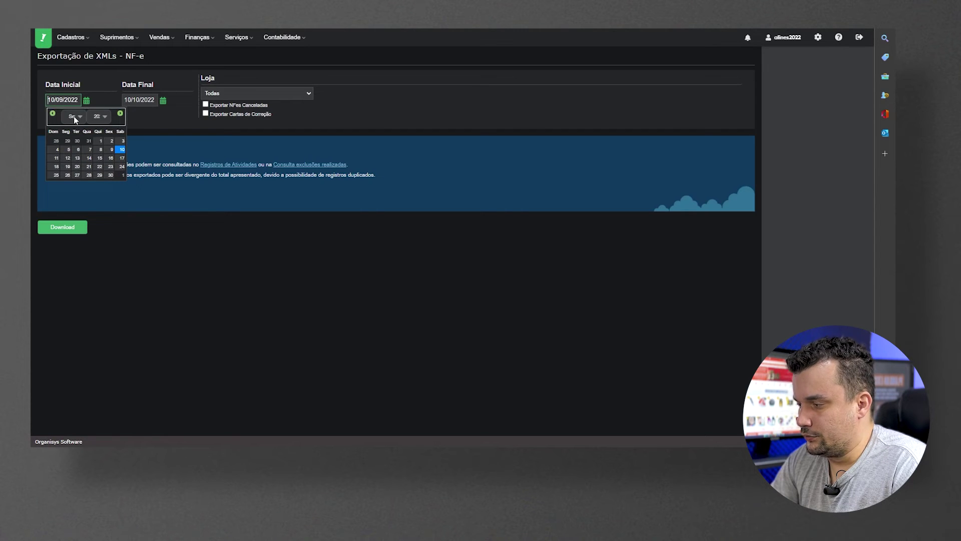
click(79, 116)
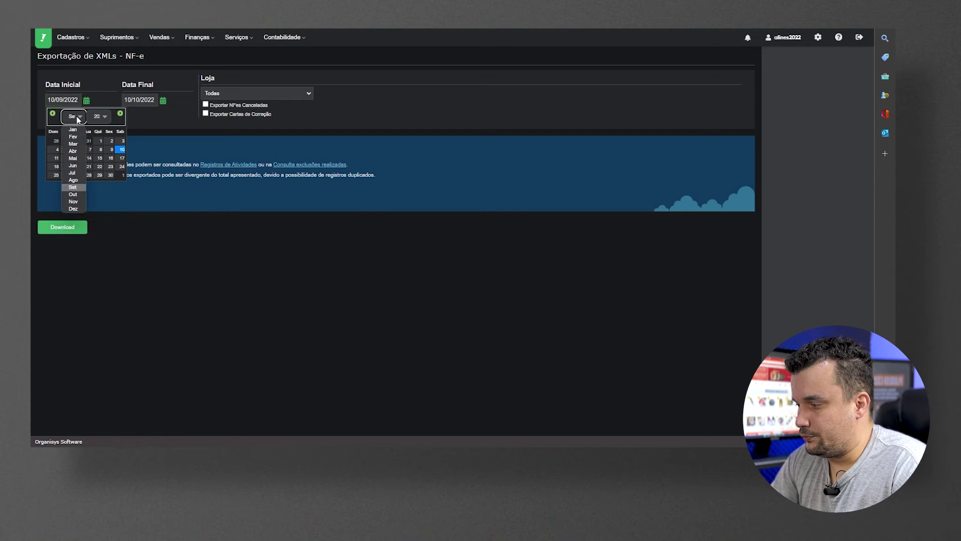
click(73, 187)
click(100, 141)
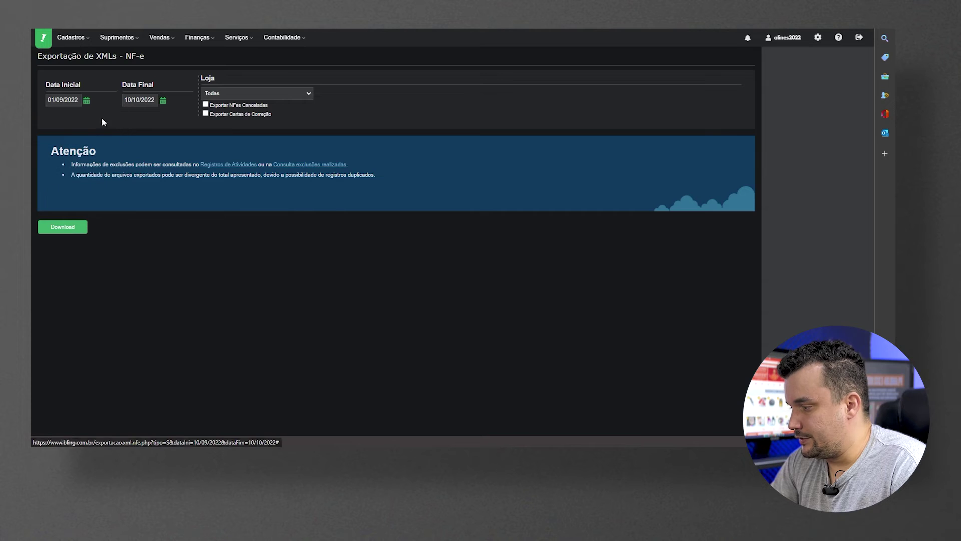
Set the end date of the NF-e XML export to 30/09/2022
click(127, 100)
click(158, 118)
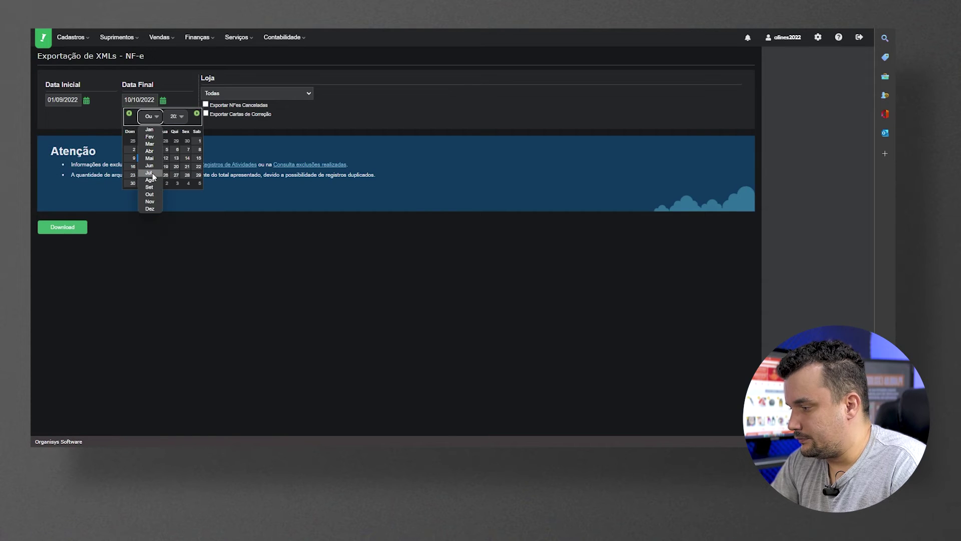
click(152, 173)
click(187, 175)
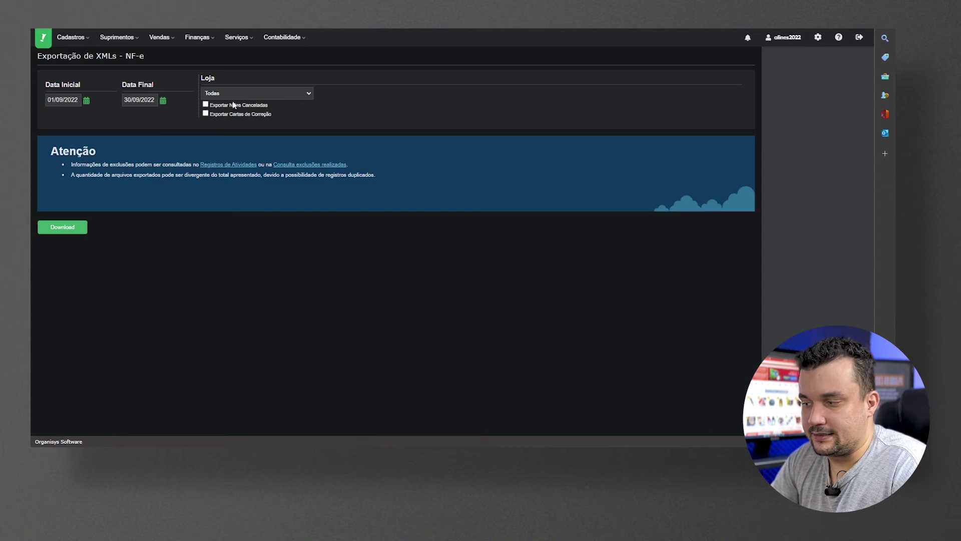
Restrict the export to the store "Favoritas Modas", download the NF-e XML files and return to the Bling home page
click(206, 114)
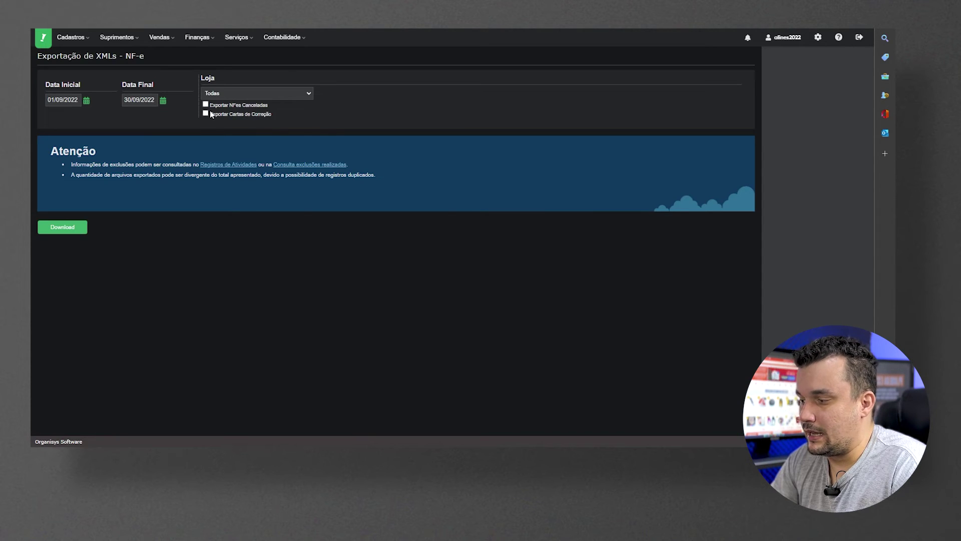
click(229, 93)
click(233, 113)
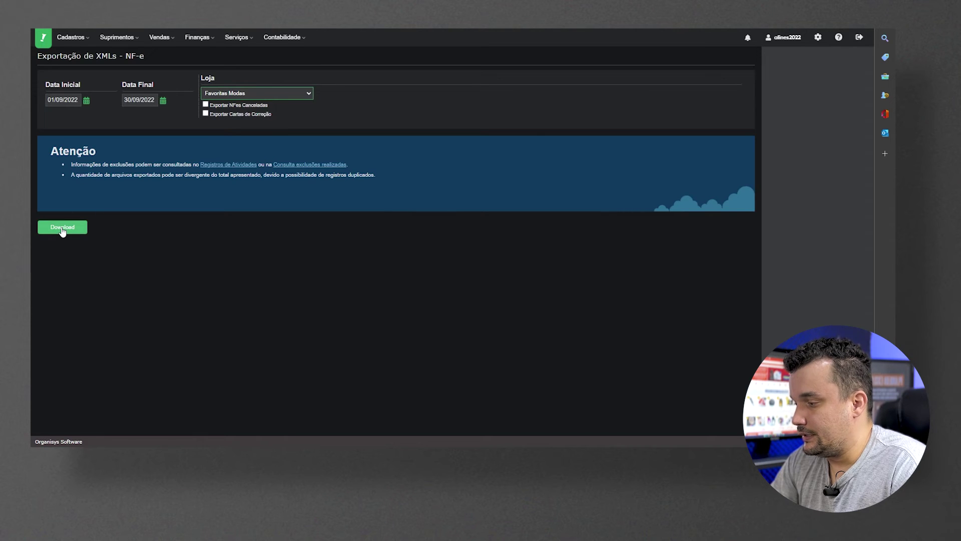
click(62, 228)
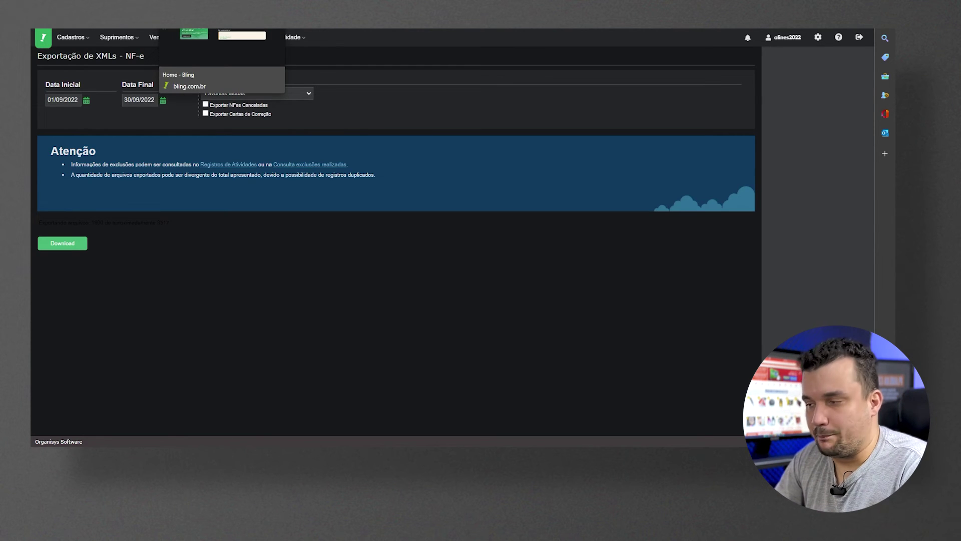
key(ctrl+Tab)
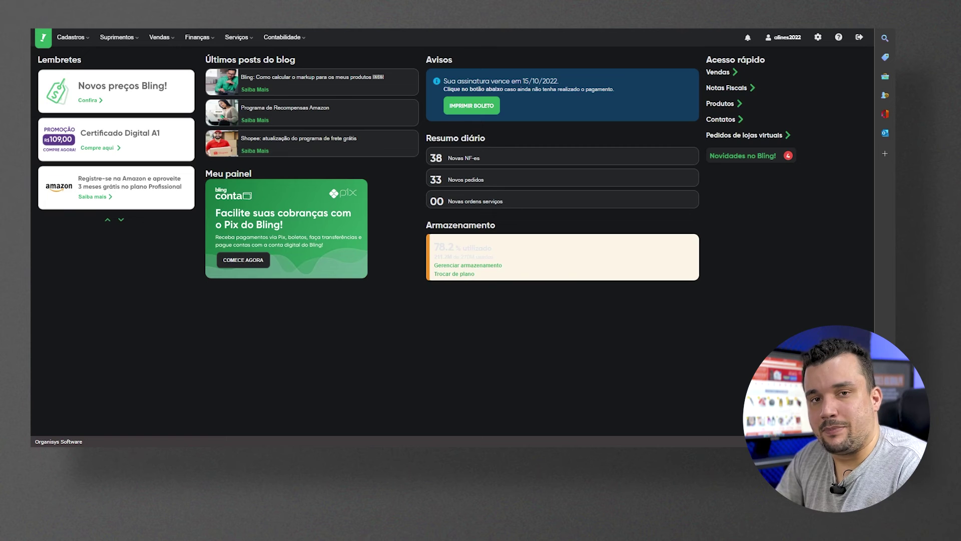